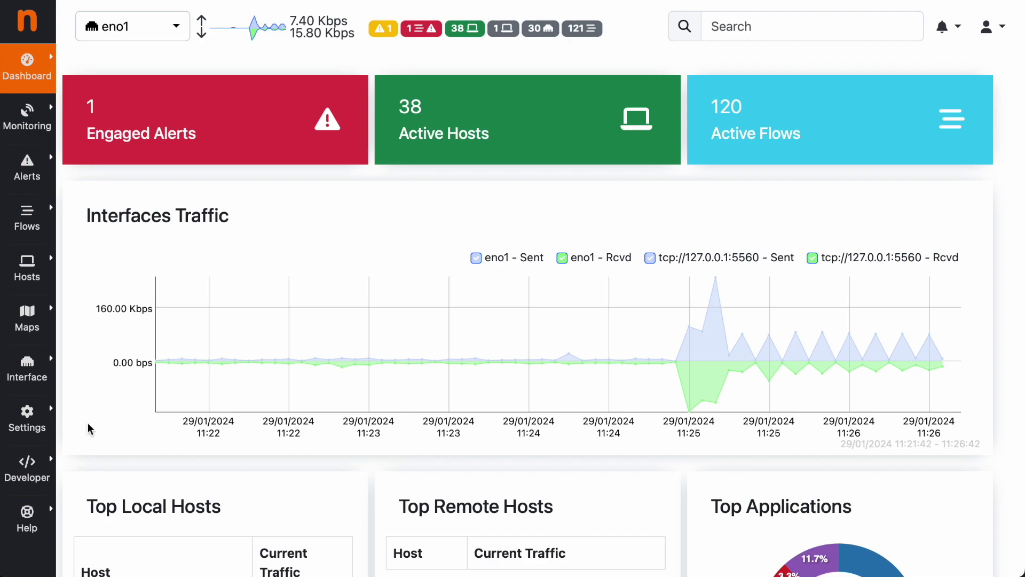
Open the Traffic Report page and keep Default Report selected.
{"action": "mouse_move", "coordinate": [27, 67]}
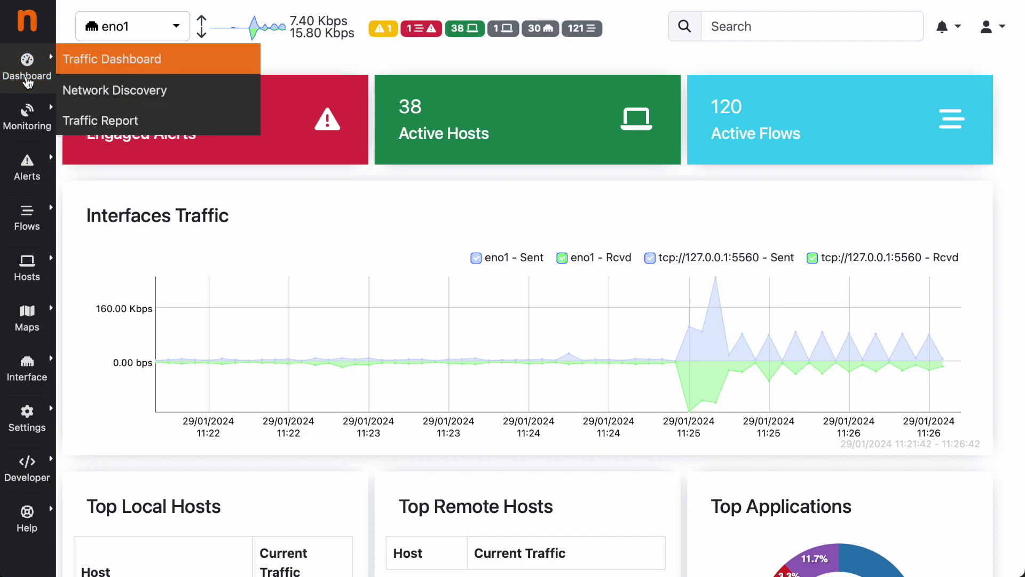
{"action": "left_click", "coordinate": [126, 120]}
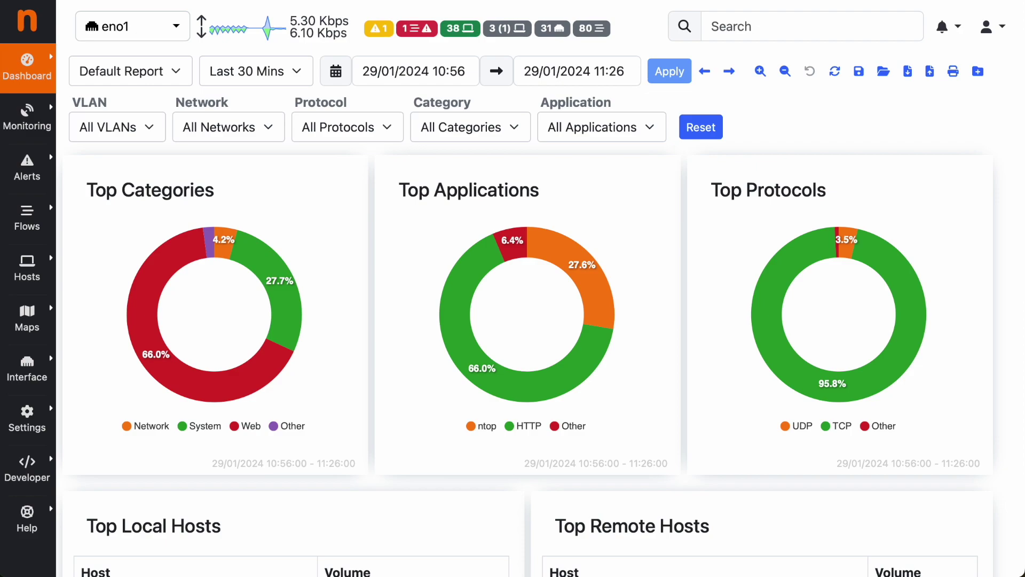
{"action": "left_click", "coordinate": [179, 74]}
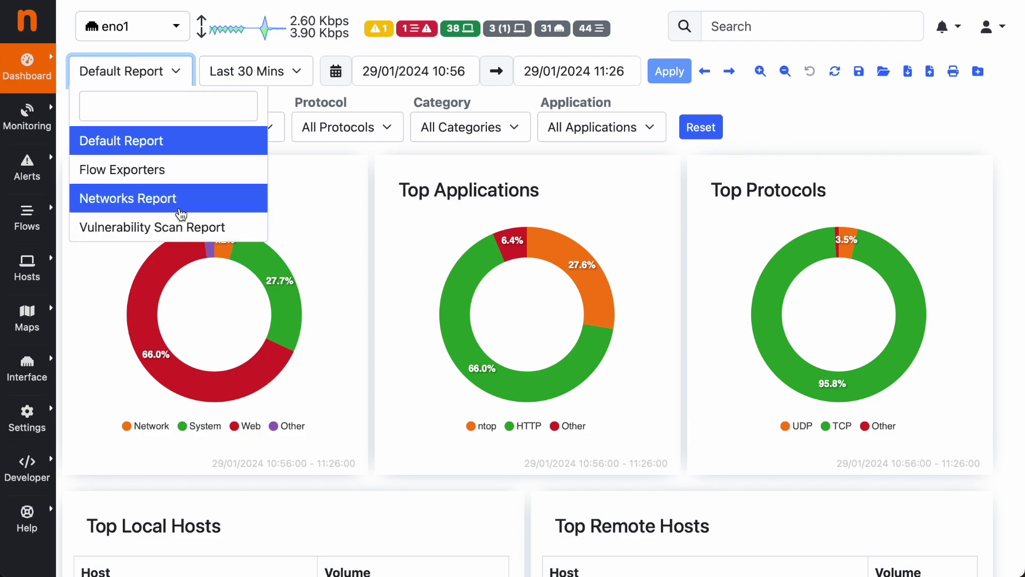
{"action": "left_click", "coordinate": [309, 155]}
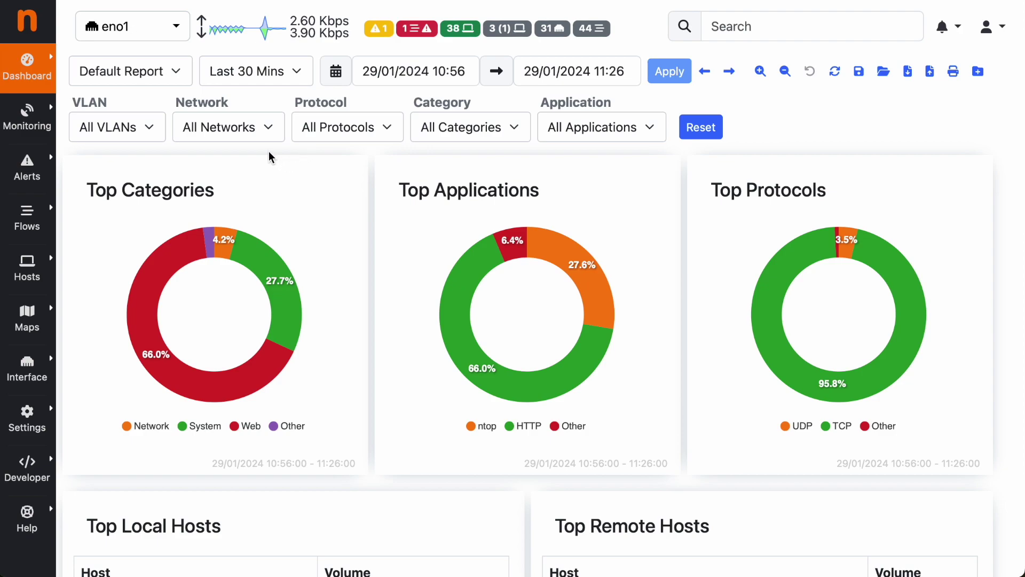
Set the report's time range to Last Day.
{"action": "left_click", "coordinate": [303, 72]}
{"action": "scroll", "coordinate": [274, 245], "scroll_direction": "down", "scroll_amount": 3}
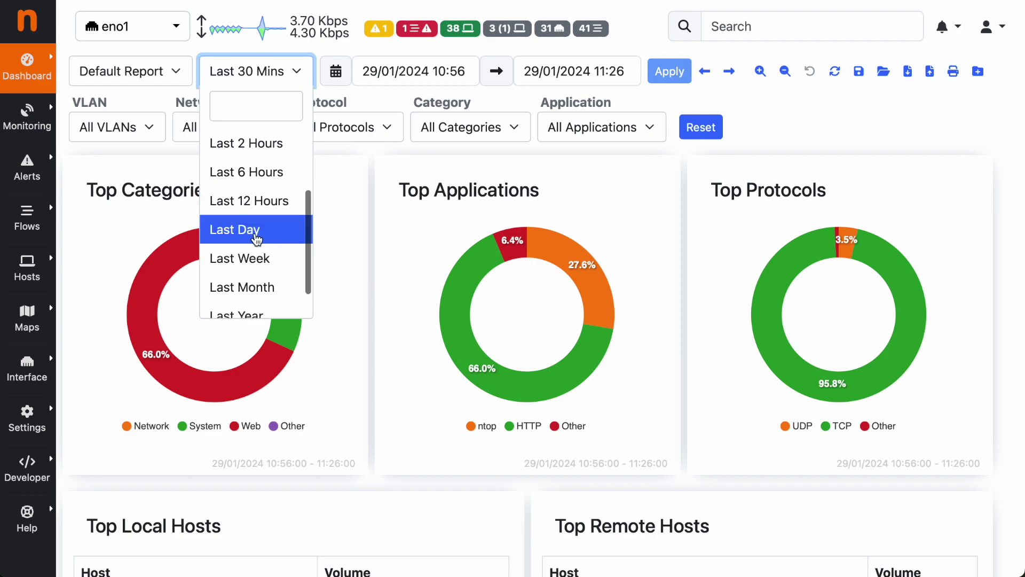
{"action": "left_click", "coordinate": [251, 238]}
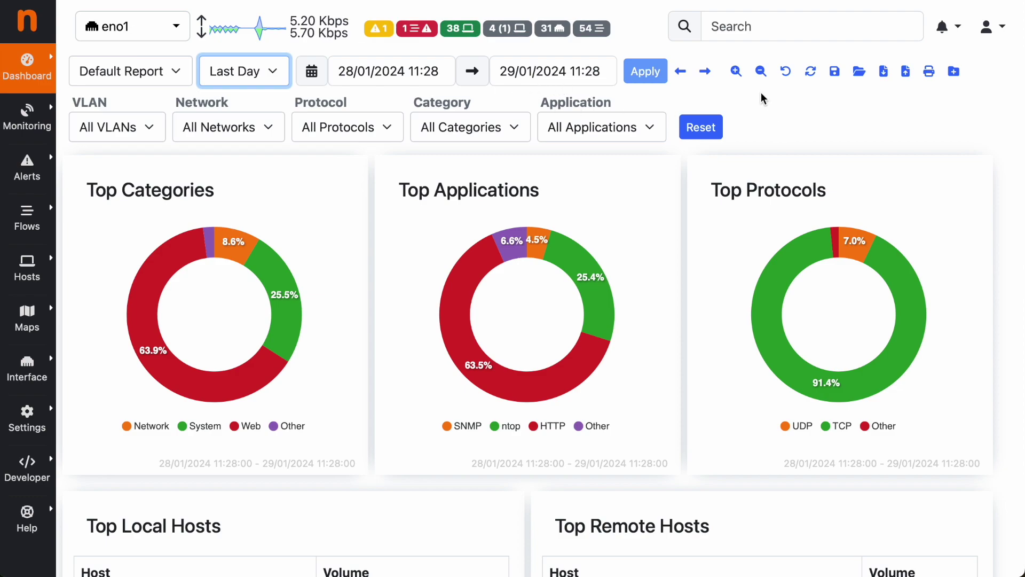
{"action": "left_click", "coordinate": [761, 75]}
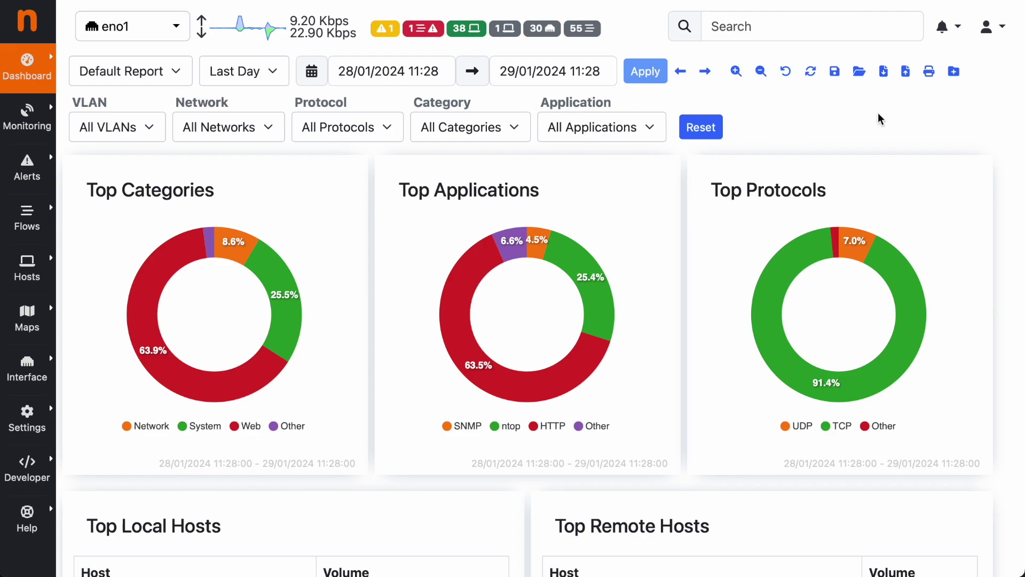
Review the VLAN, Network, Protocol, Category and Application filters, then set the range to Last Week.
{"action": "left_click", "coordinate": [158, 136]}
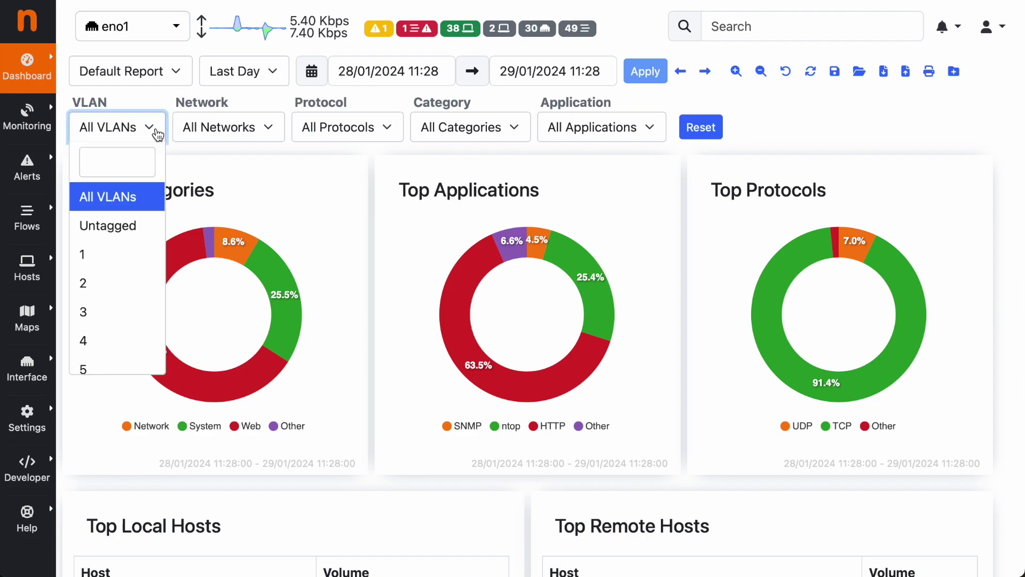
{"action": "left_click", "coordinate": [158, 136]}
{"action": "left_click", "coordinate": [270, 134]}
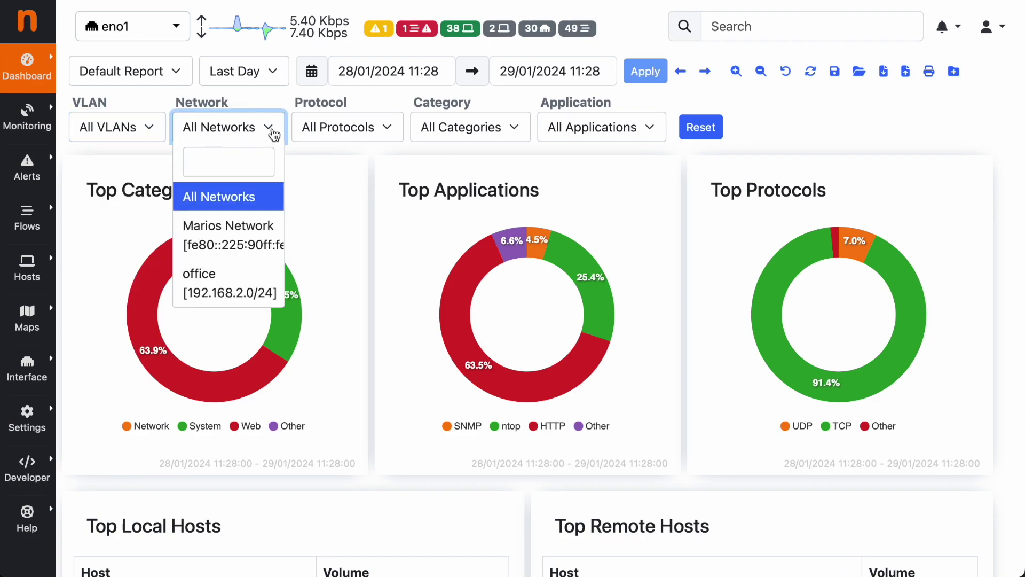
{"action": "left_click", "coordinate": [273, 135]}
{"action": "left_click", "coordinate": [390, 133]}
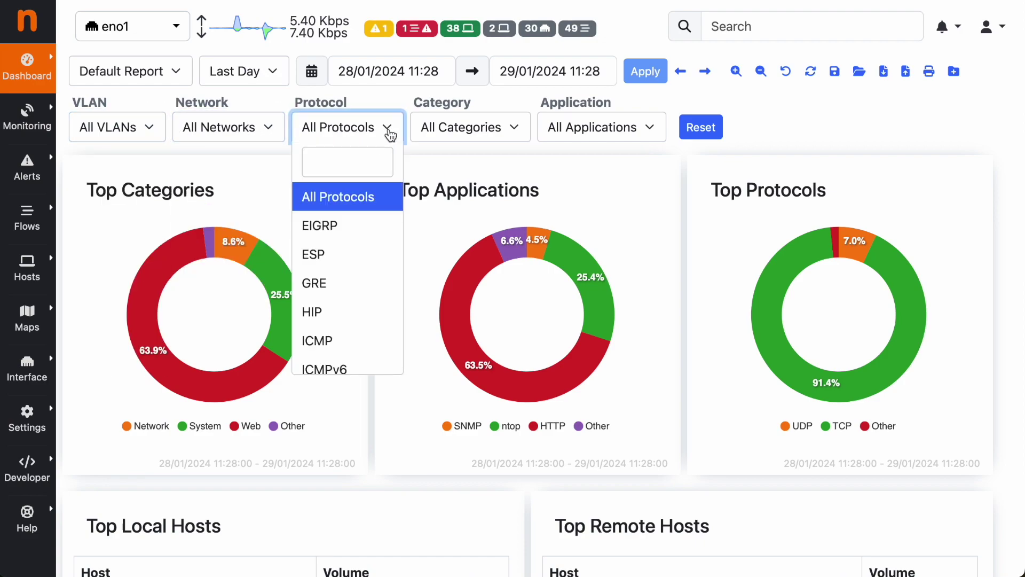
{"action": "left_click", "coordinate": [389, 132]}
{"action": "left_click", "coordinate": [516, 131]}
{"action": "left_click", "coordinate": [515, 132]}
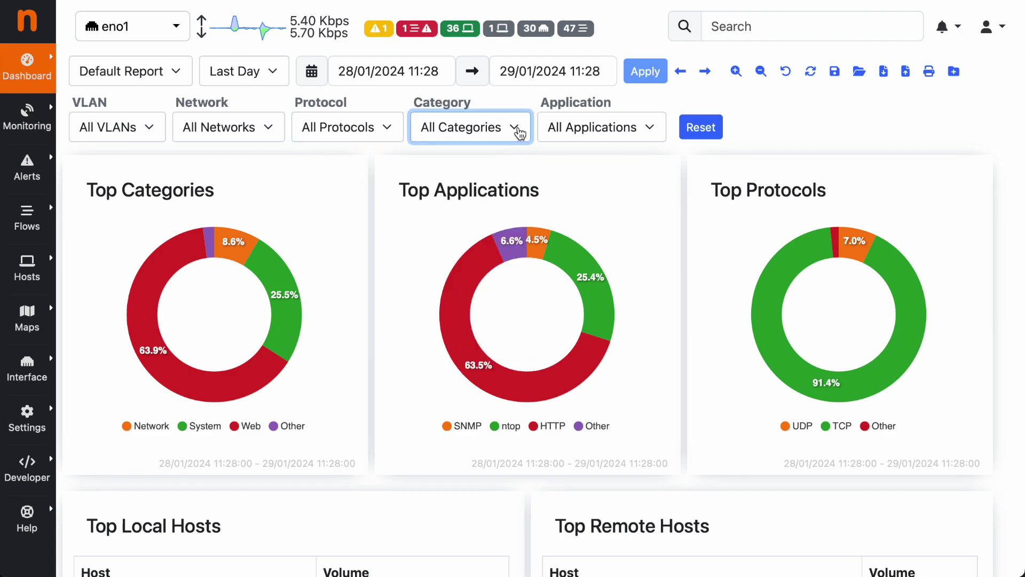
{"action": "left_click", "coordinate": [652, 131]}
{"action": "left_click", "coordinate": [783, 127]}
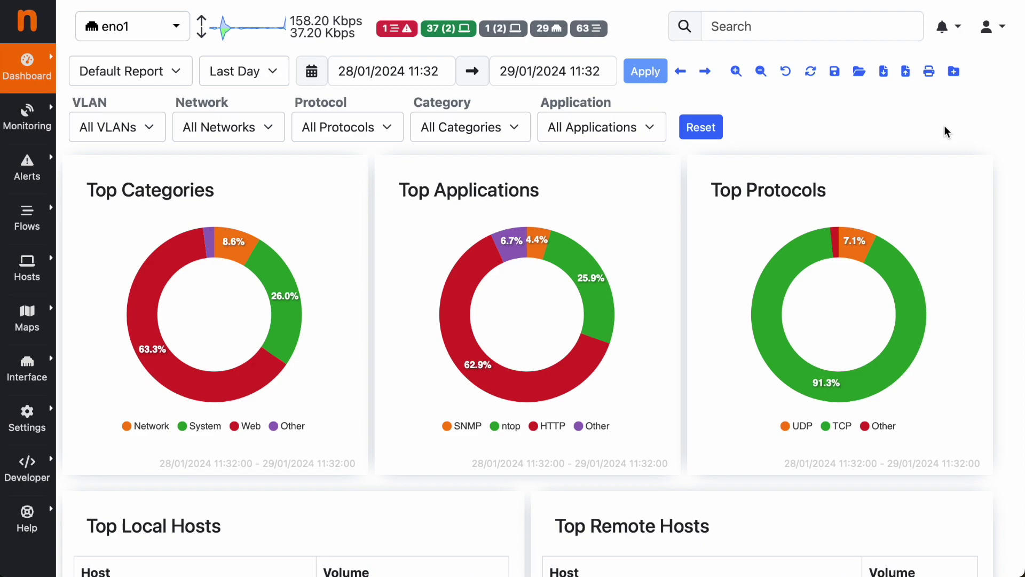
{"action": "left_click", "coordinate": [276, 79]}
{"action": "left_click", "coordinate": [297, 226]}
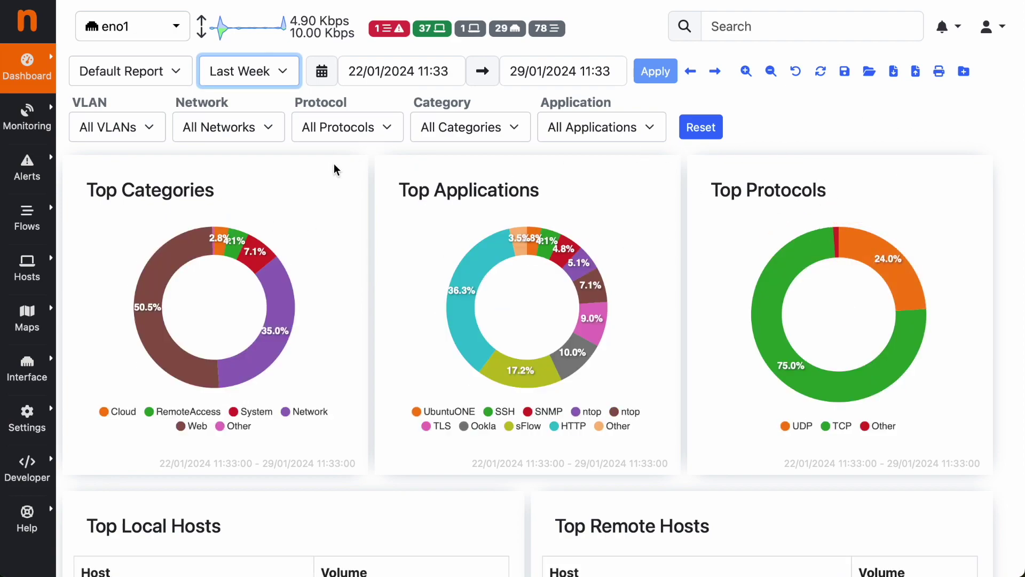
{"action": "left_click", "coordinate": [830, 184]}
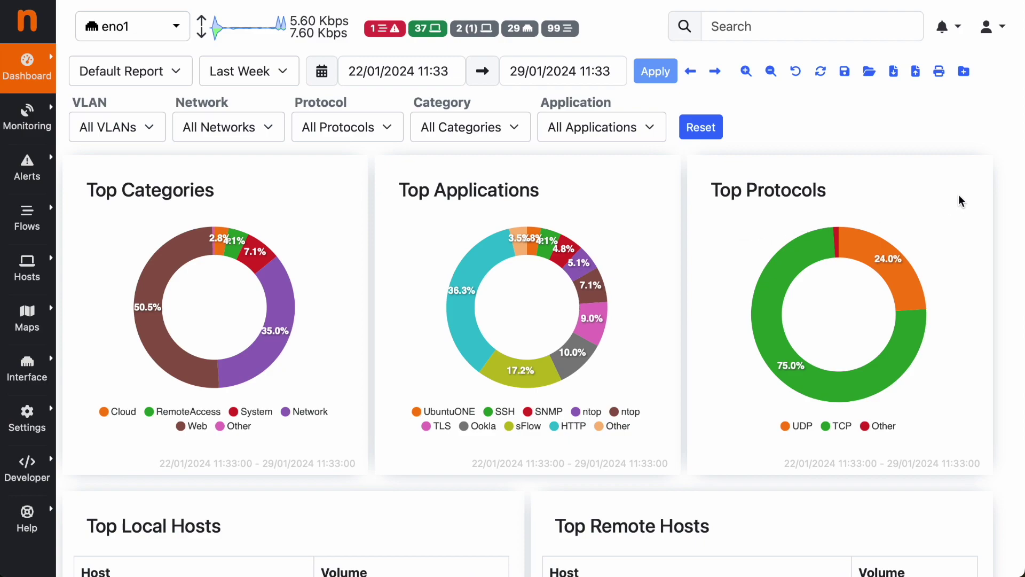
{"action": "scroll", "coordinate": [966, 192], "scroll_direction": "down", "scroll_amount": 2}
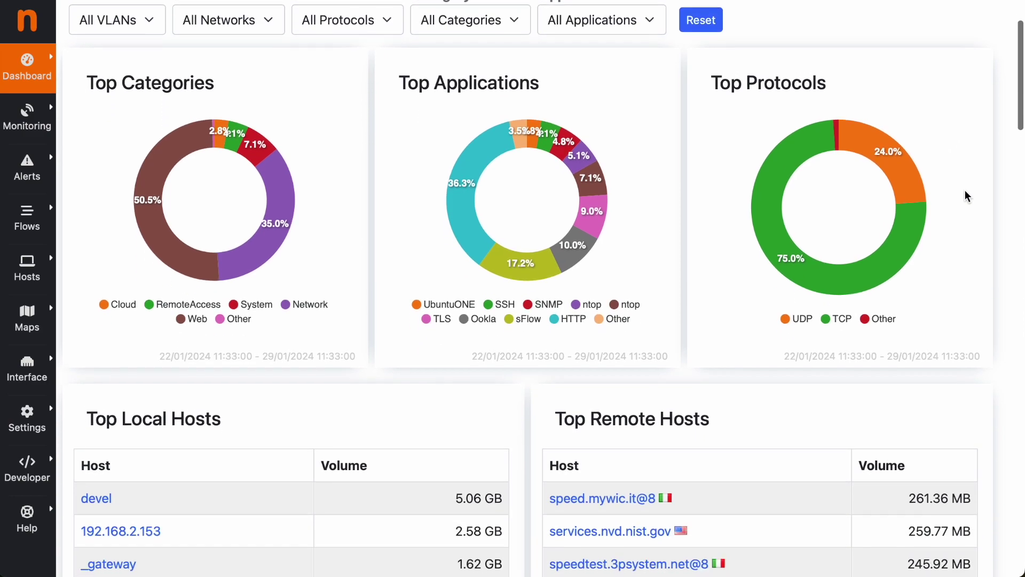
{"action": "scroll", "coordinate": [967, 196], "scroll_direction": "down", "scroll_amount": 4}
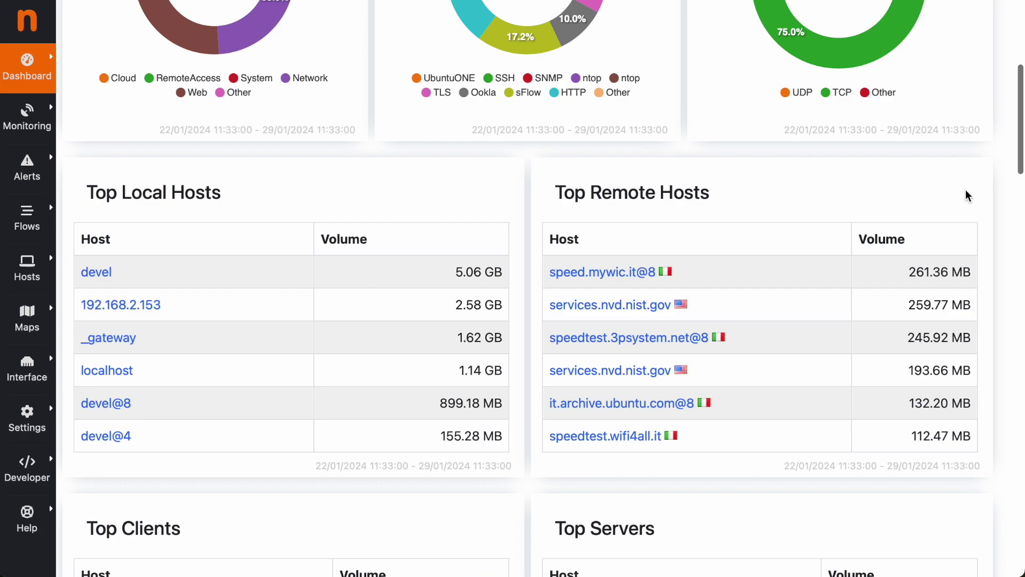
{"action": "scroll", "coordinate": [966, 190], "scroll_direction": "down", "scroll_amount": 5}
{"action": "scroll", "coordinate": [966, 190], "scroll_direction": "down", "scroll_amount": 4}
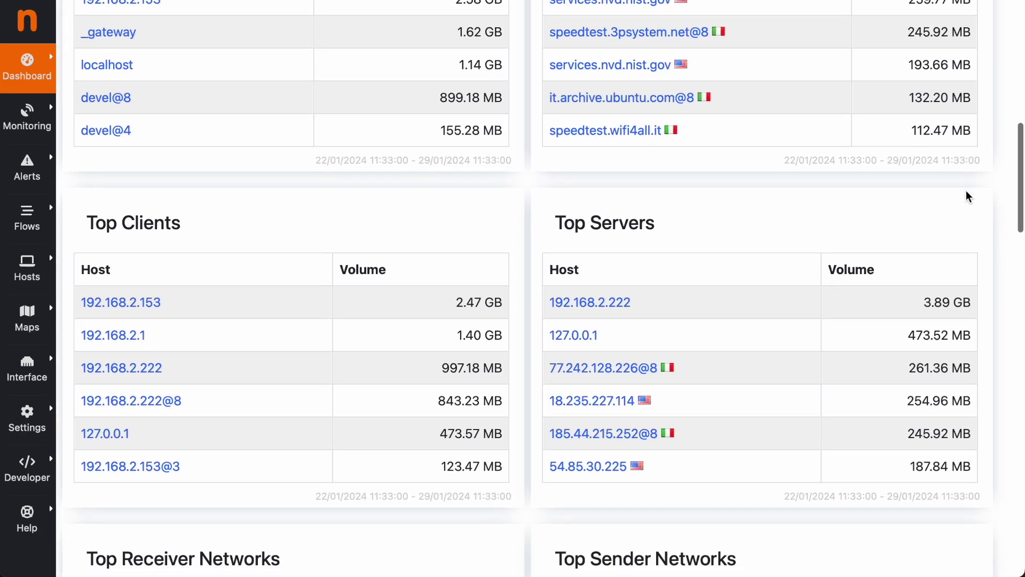
{"action": "scroll", "coordinate": [965, 190], "scroll_direction": "down", "scroll_amount": 7}
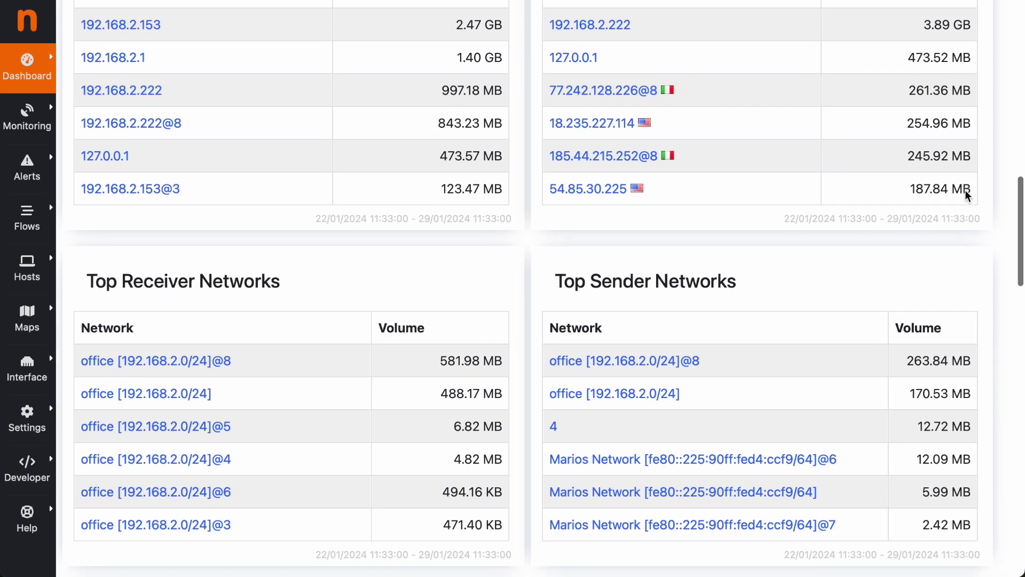
{"action": "scroll", "coordinate": [966, 190], "scroll_direction": "down", "scroll_amount": 4}
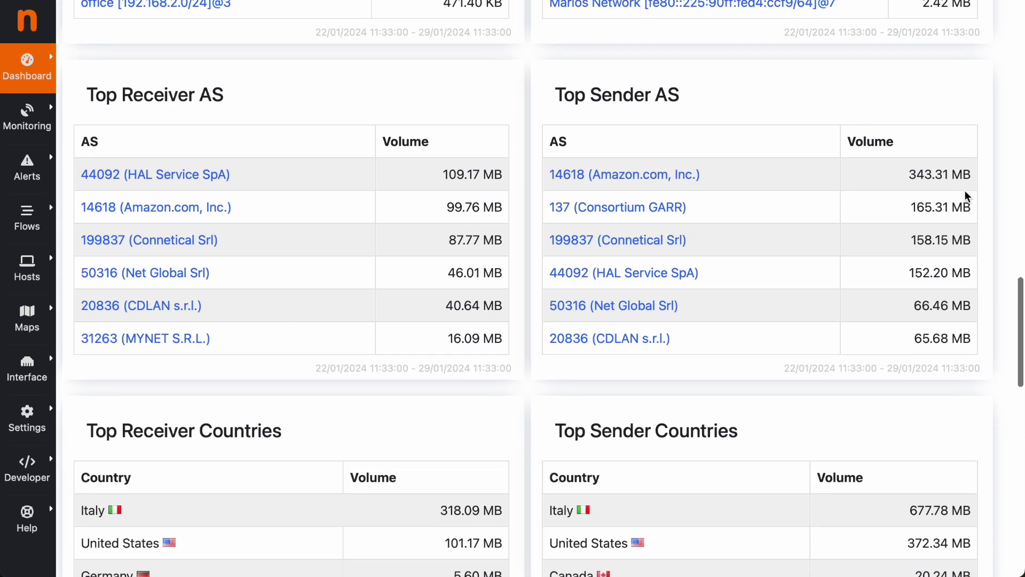
{"action": "scroll", "coordinate": [965, 191], "scroll_direction": "down", "scroll_amount": 6}
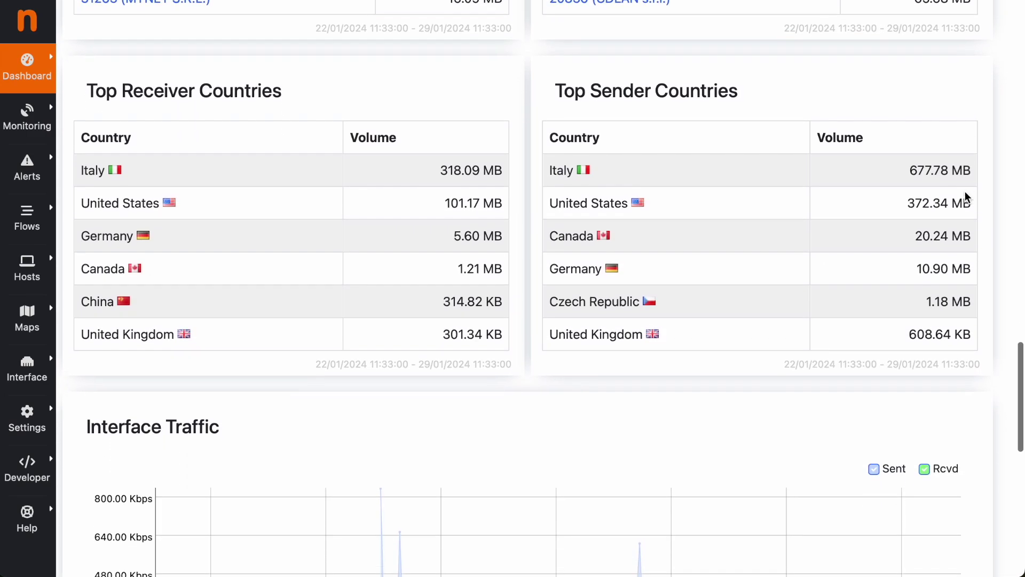
{"action": "scroll", "coordinate": [965, 195], "scroll_direction": "down", "scroll_amount": 4}
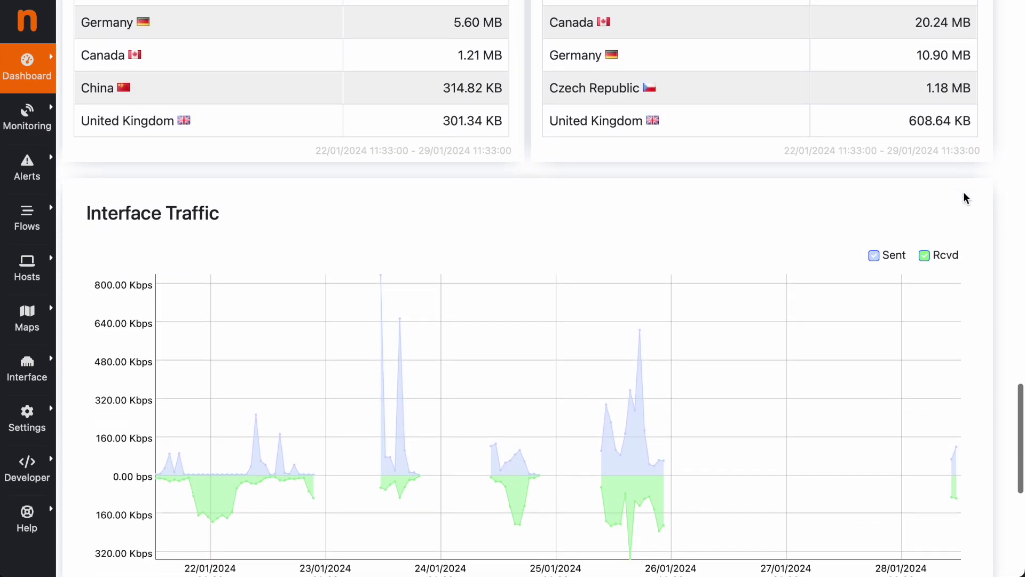
{"action": "scroll", "coordinate": [961, 192], "scroll_direction": "down", "scroll_amount": 2}
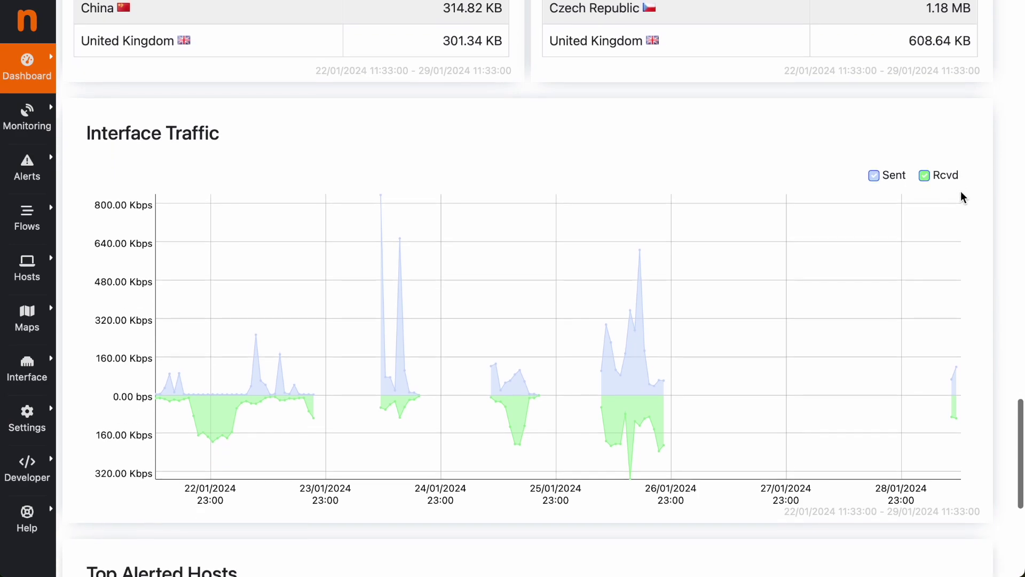
{"action": "scroll", "coordinate": [961, 192], "scroll_direction": "down", "scroll_amount": 6}
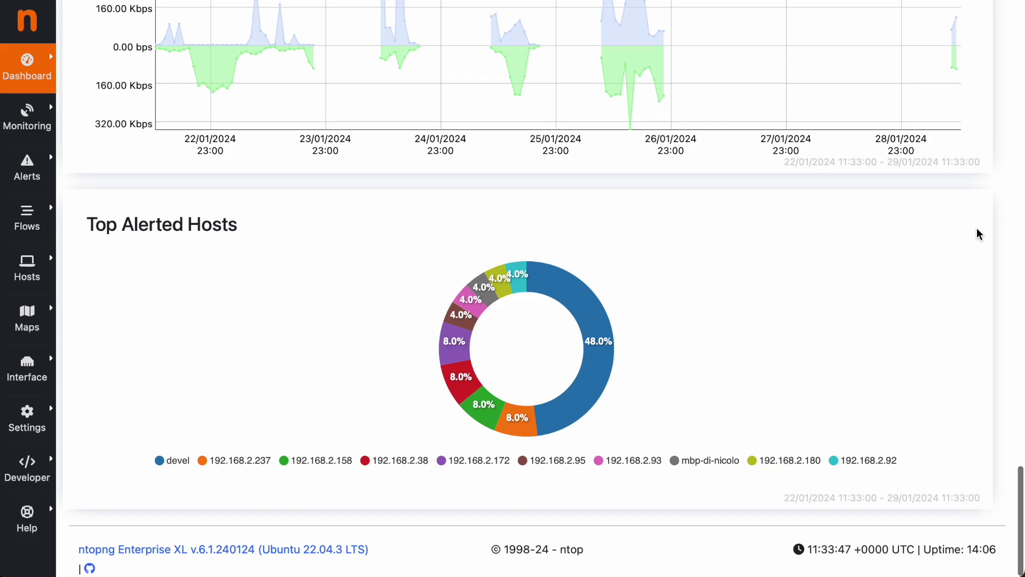
{"action": "scroll", "coordinate": [979, 234], "scroll_direction": "up", "scroll_amount": 15}
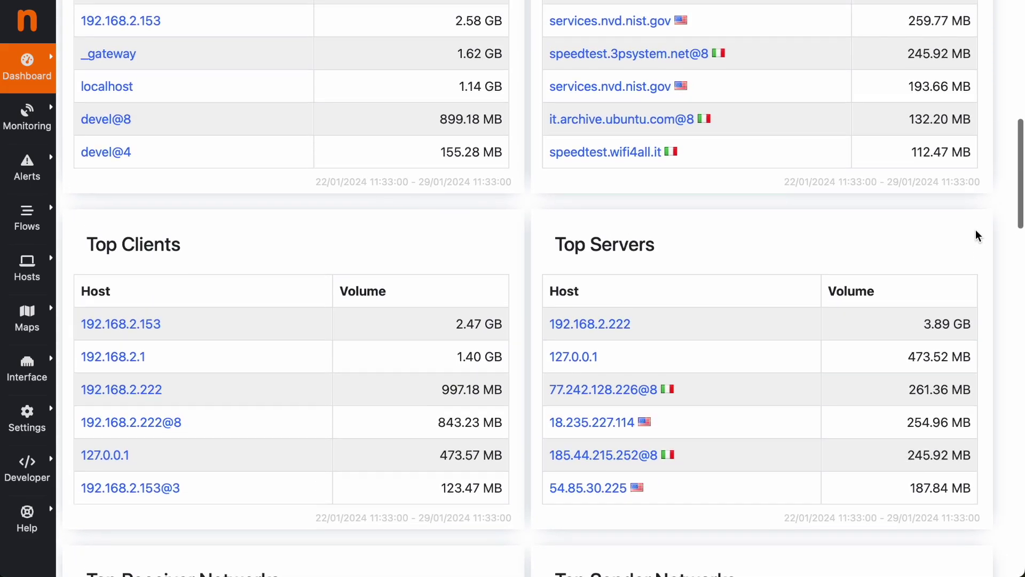
{"action": "scroll", "coordinate": [976, 229], "scroll_direction": "up", "scroll_amount": 10}
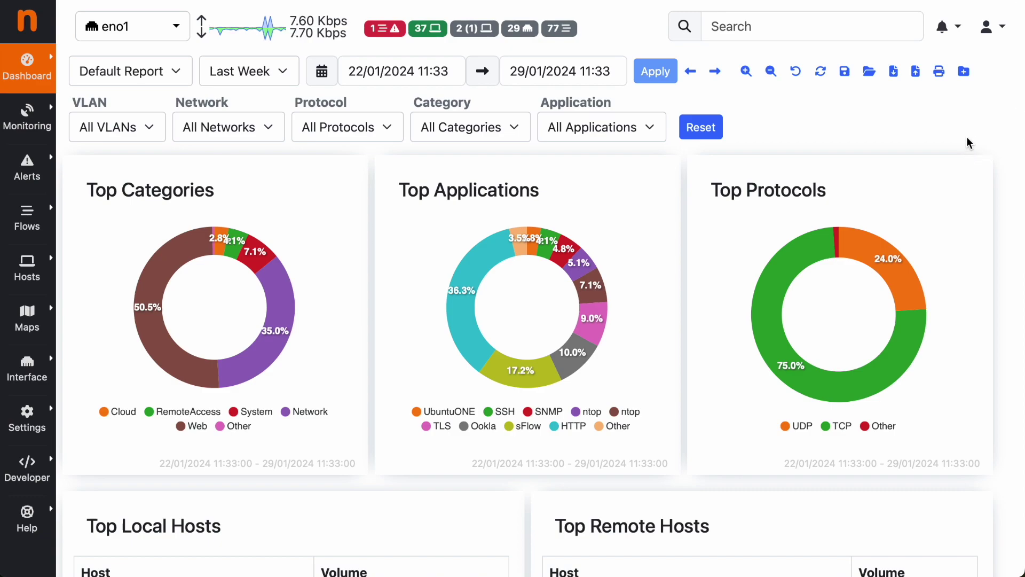
Create a new report template named 'My Template' and save it.
{"action": "left_click", "coordinate": [964, 72]}
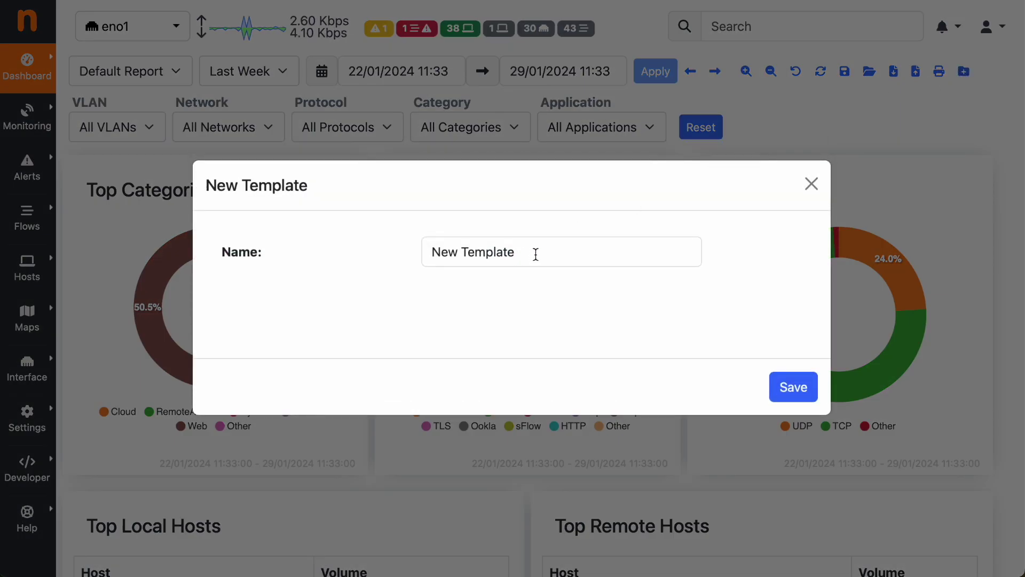
{"action": "left_click_drag", "start_coordinate": [536, 254], "coordinate": [496, 224]}
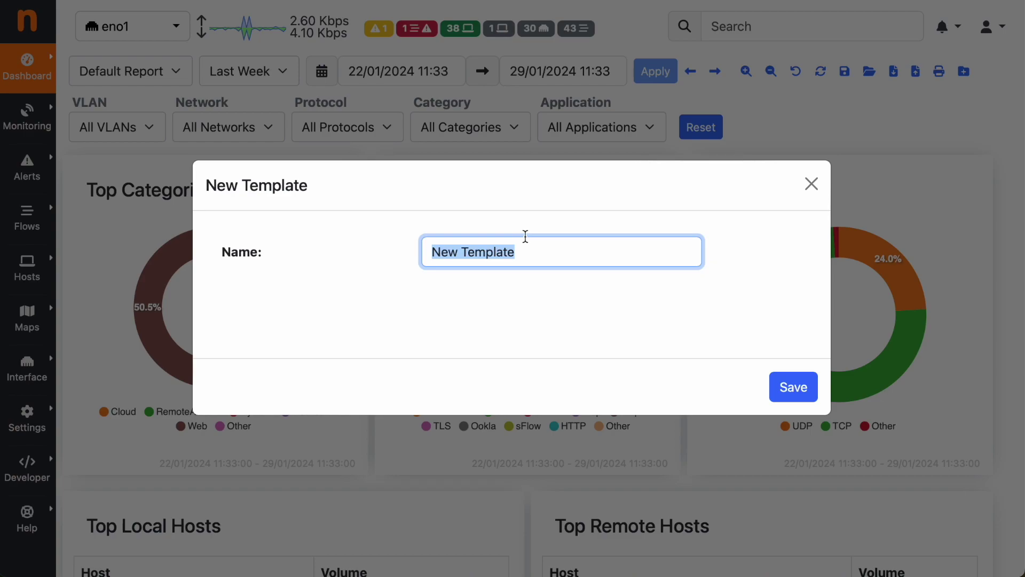
{"action": "type", "text": "My Template"}
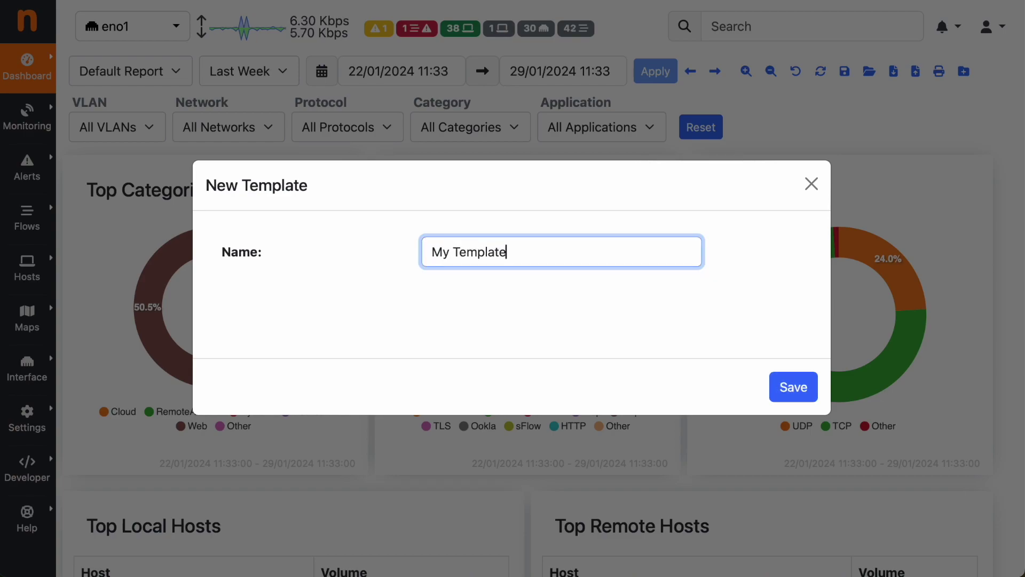
{"action": "left_click", "coordinate": [792, 387]}
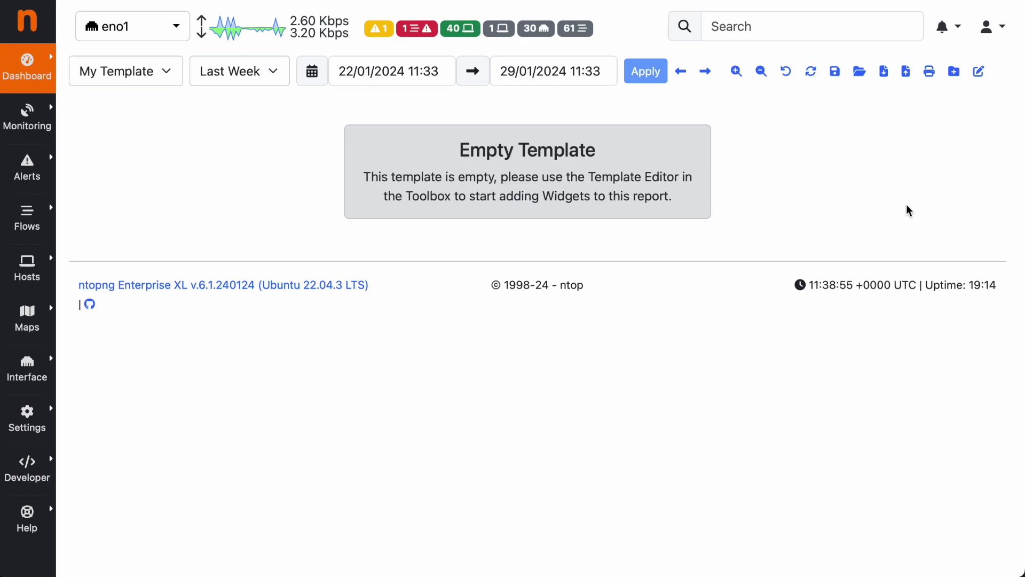
Keep My Template selected in the report list and open it in the Template Editor.
{"action": "left_click", "coordinate": [169, 74]}
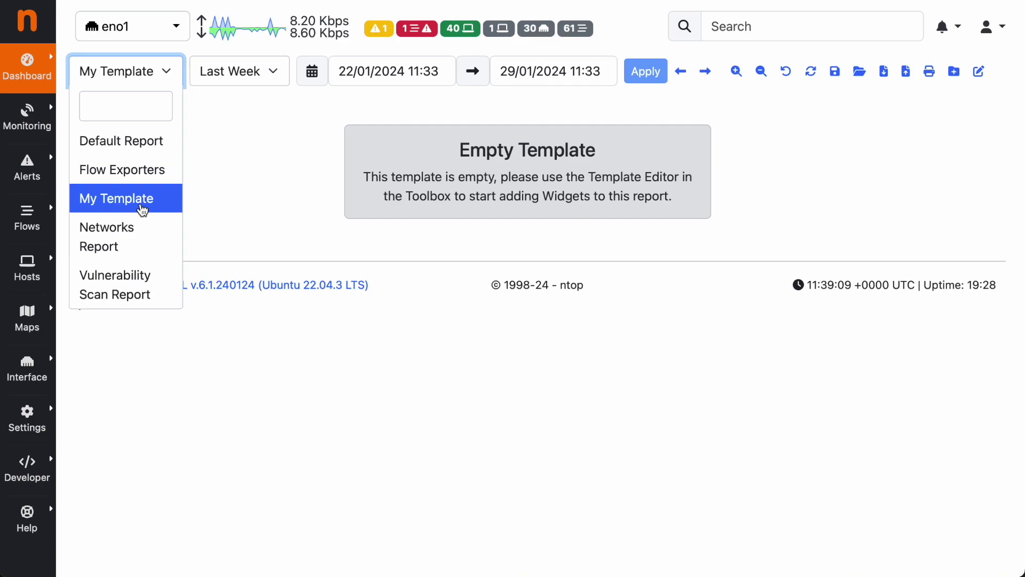
{"action": "left_click", "coordinate": [142, 208]}
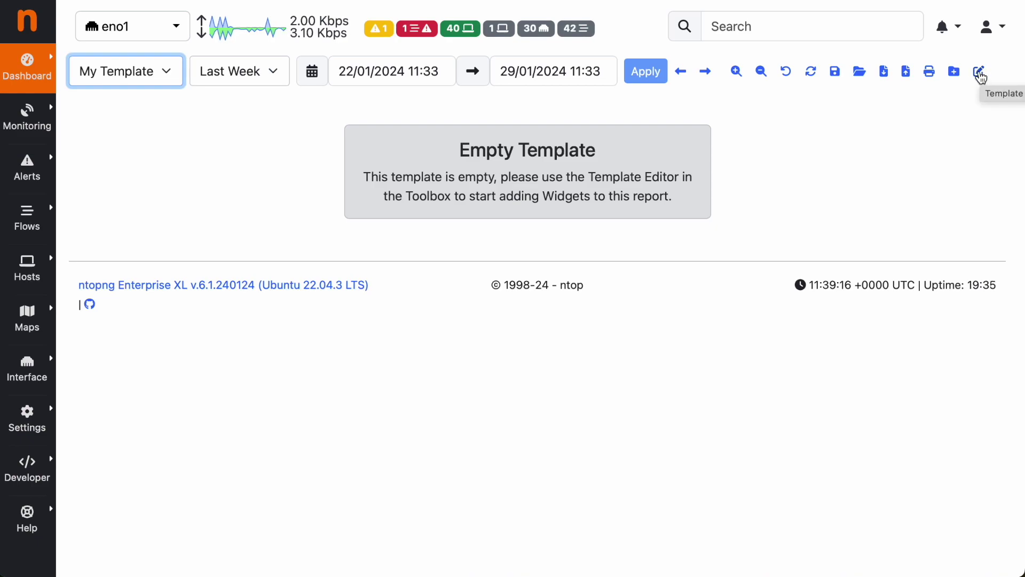
{"action": "left_click", "coordinate": [980, 75]}
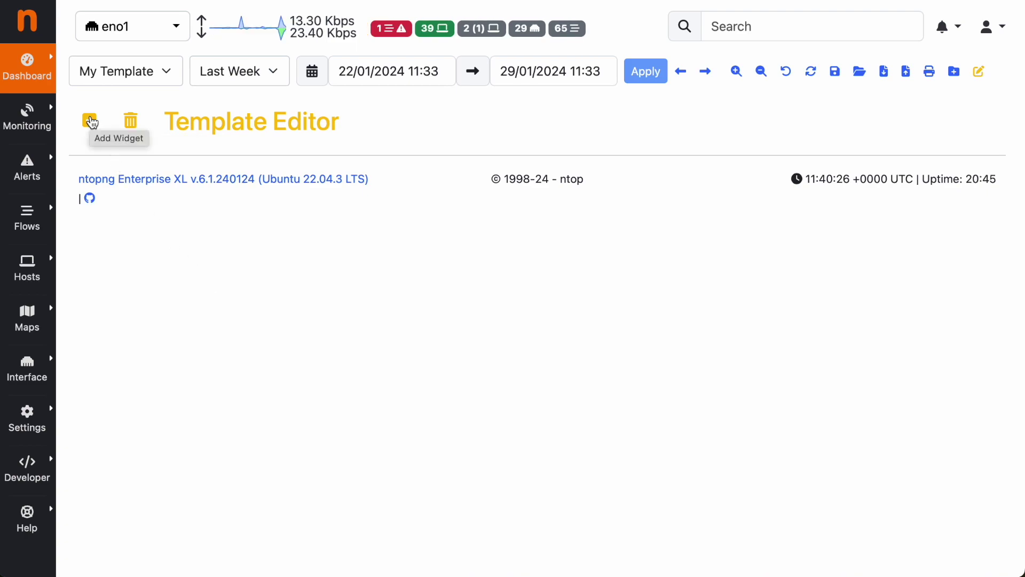
Add the Top Applications and Top Categories widgets to the template.
{"action": "left_click", "coordinate": [91, 123]}
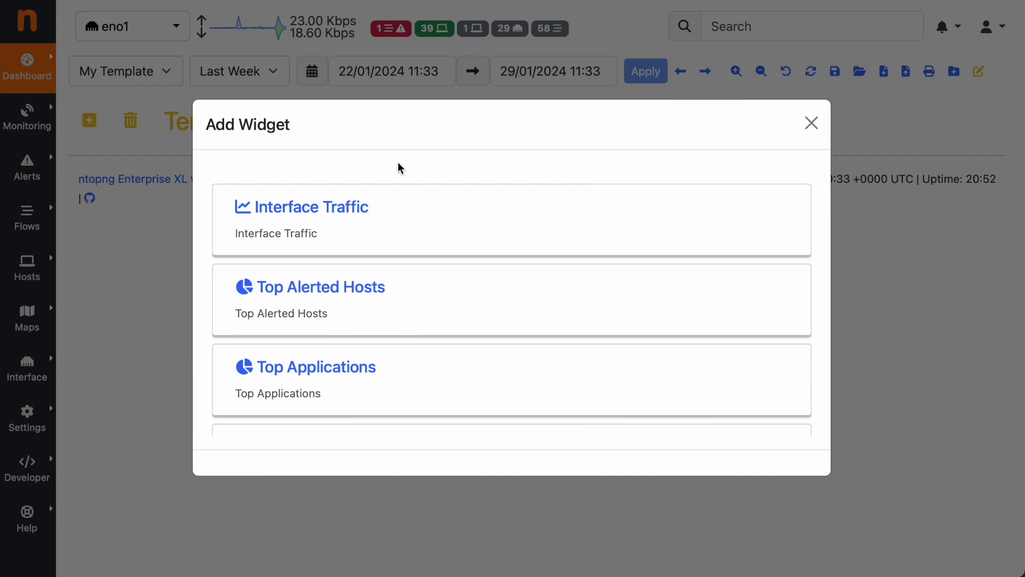
{"action": "scroll", "coordinate": [446, 233], "scroll_direction": "down", "scroll_amount": 2}
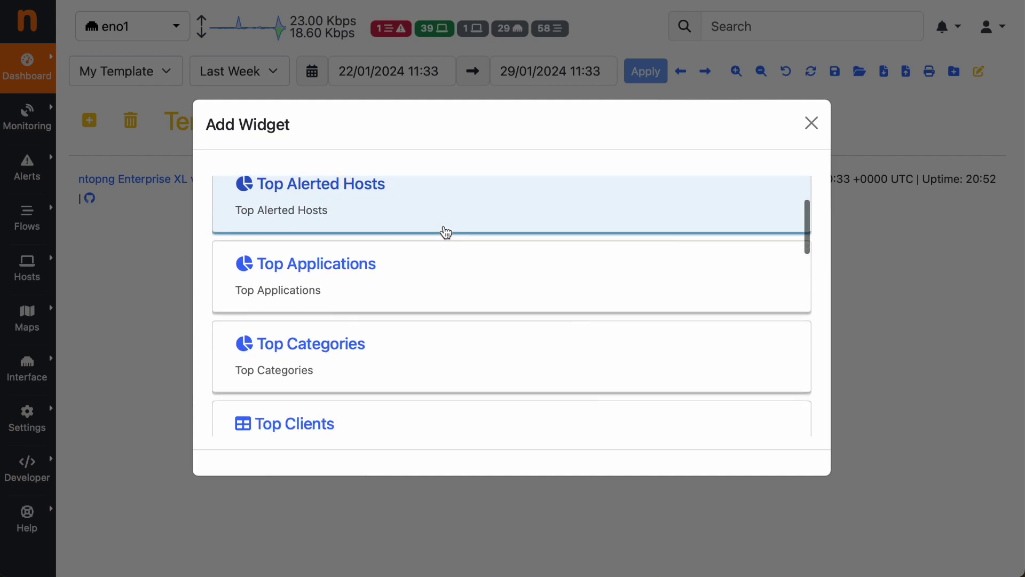
{"action": "scroll", "coordinate": [446, 232], "scroll_direction": "down", "scroll_amount": 10}
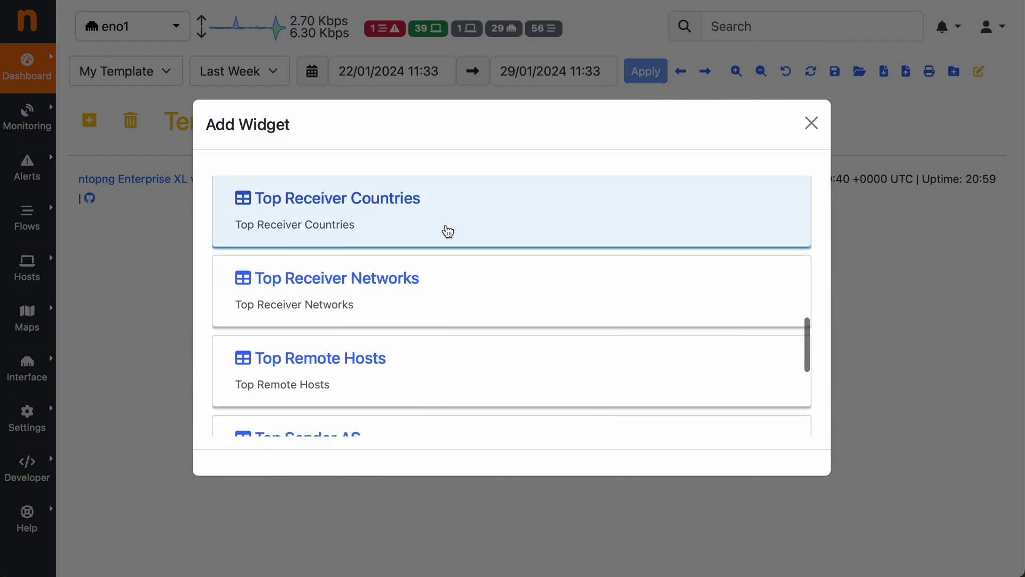
{"action": "scroll", "coordinate": [448, 231], "scroll_direction": "down", "scroll_amount": 5}
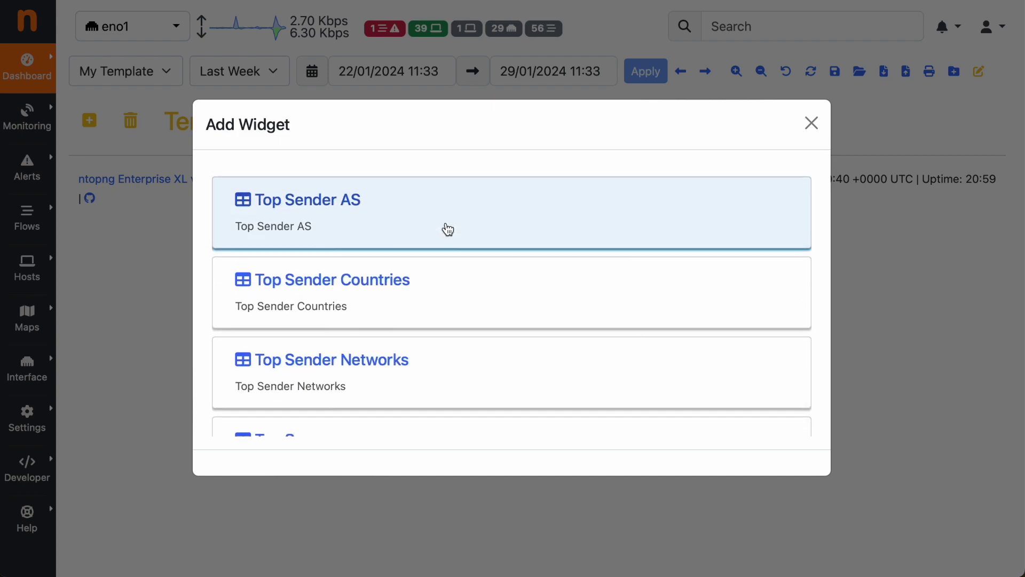
{"action": "scroll", "coordinate": [447, 230], "scroll_direction": "down", "scroll_amount": 1}
{"action": "scroll", "coordinate": [448, 231], "scroll_direction": "up", "scroll_amount": 3}
{"action": "scroll", "coordinate": [447, 230], "scroll_direction": "up", "scroll_amount": 15}
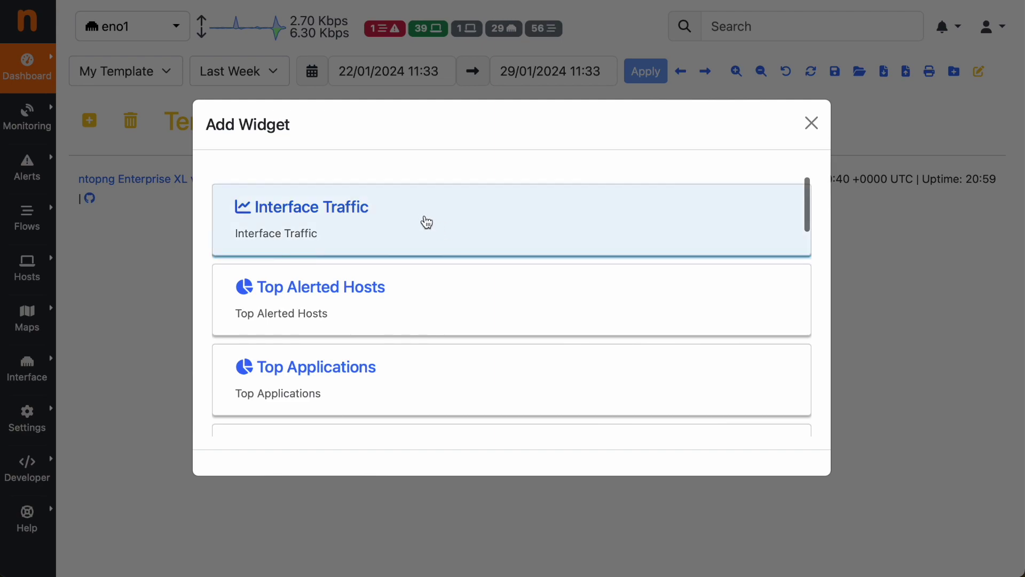
{"action": "scroll", "coordinate": [417, 211], "scroll_direction": "down", "scroll_amount": 2}
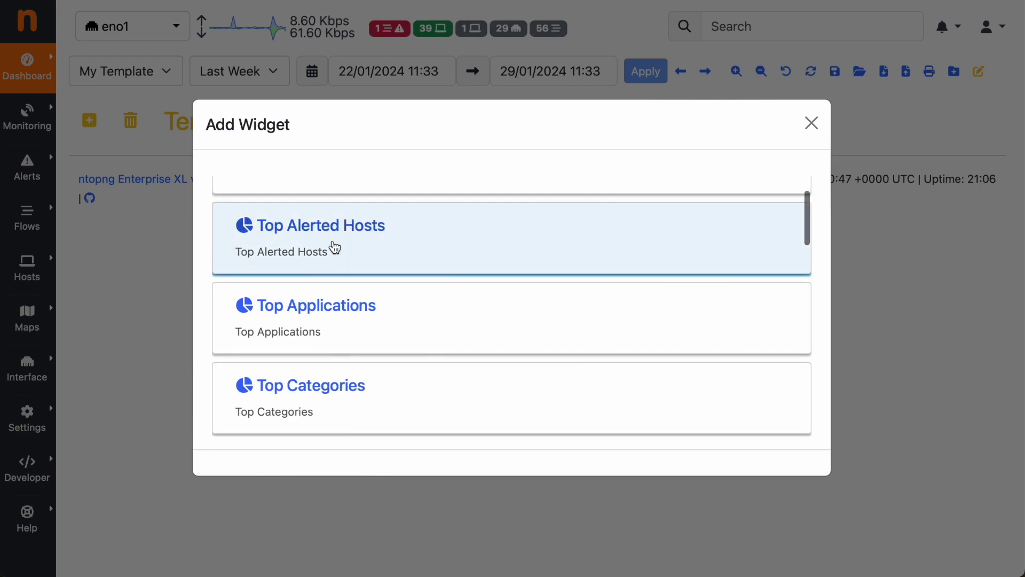
{"action": "scroll", "coordinate": [335, 248], "scroll_direction": "down", "scroll_amount": 1}
{"action": "left_click", "coordinate": [323, 282]}
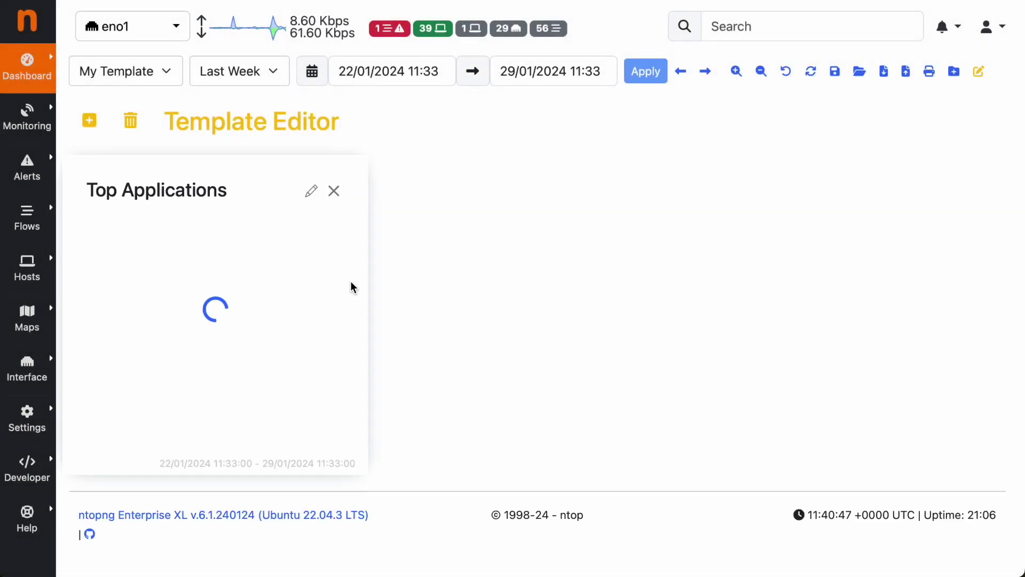
{"action": "left_click", "coordinate": [90, 120]}
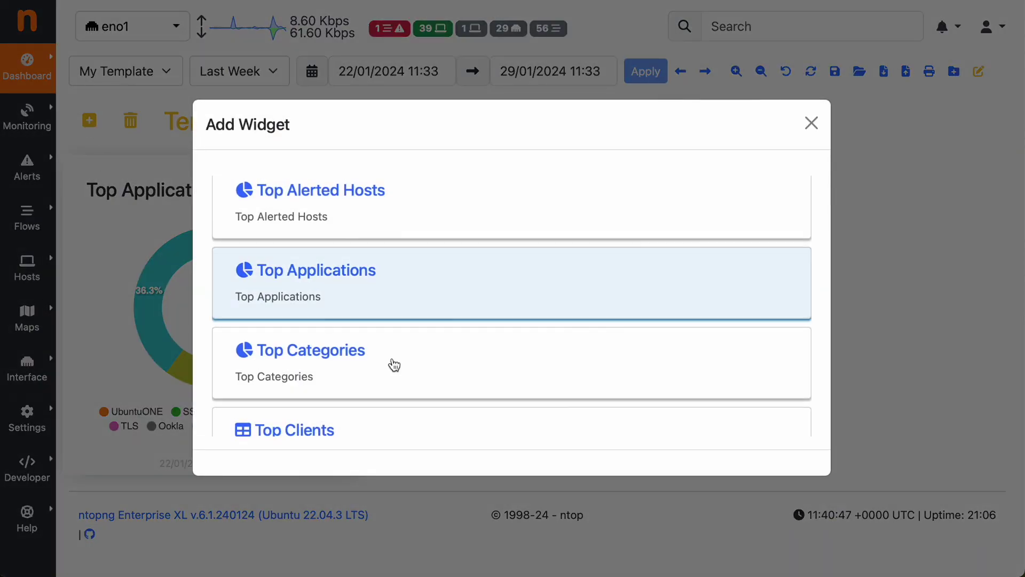
{"action": "left_click", "coordinate": [484, 395]}
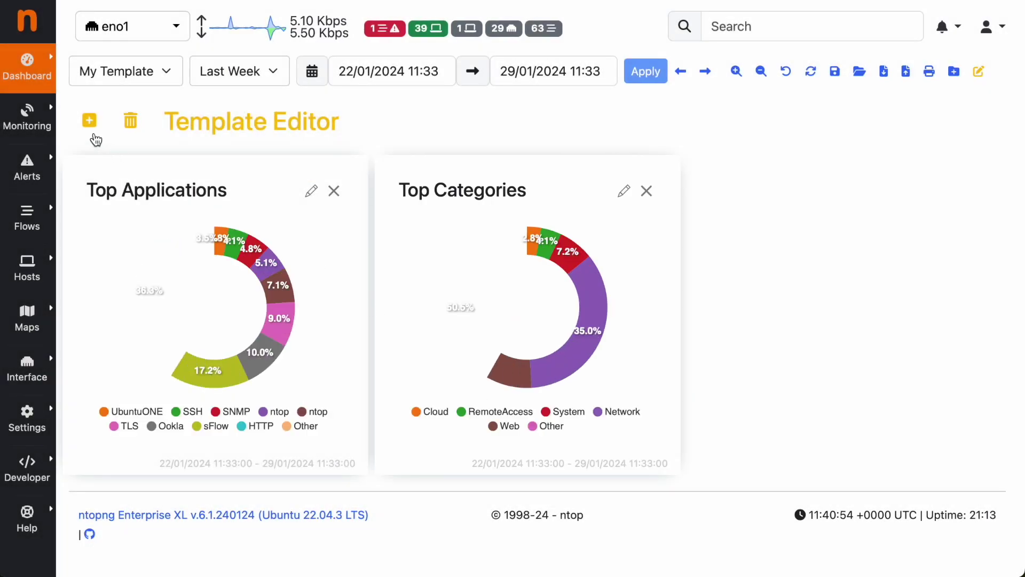
Add the Top Protocols and Interface Traffic widgets to the template.
{"action": "left_click", "coordinate": [90, 121]}
{"action": "scroll", "coordinate": [478, 352], "scroll_direction": "down", "scroll_amount": 5}
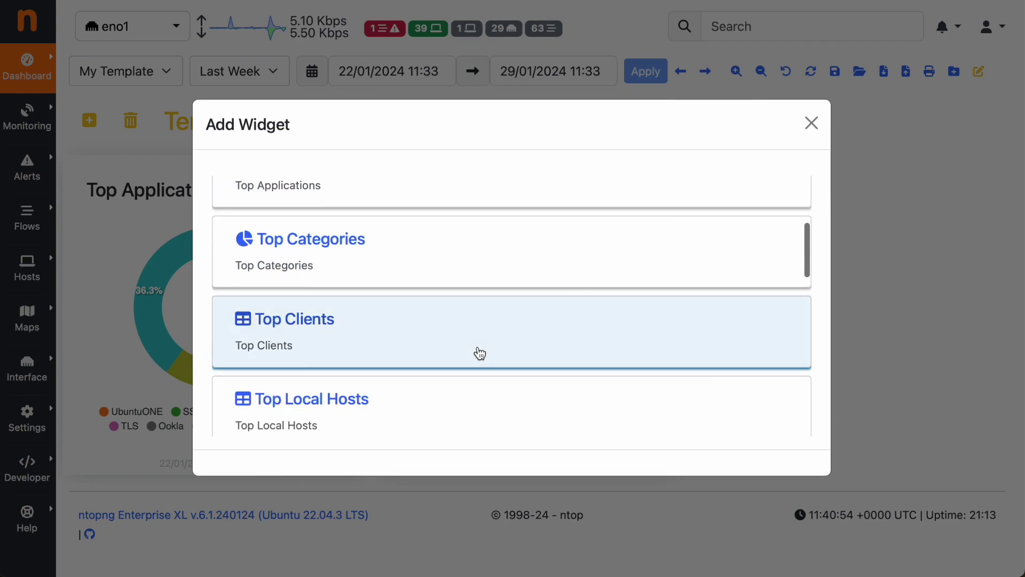
{"action": "left_click", "coordinate": [453, 344]}
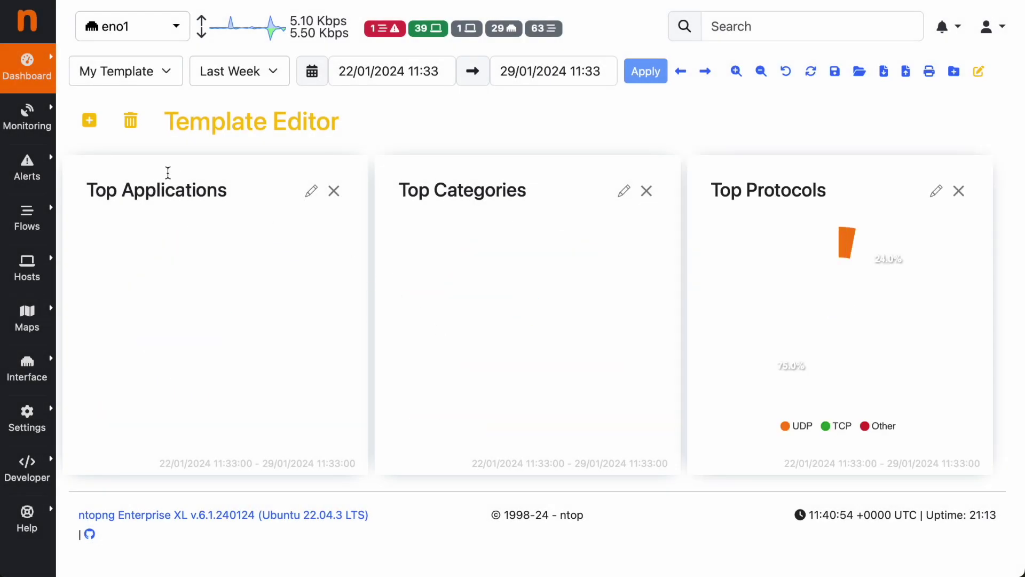
{"action": "left_click", "coordinate": [89, 121]}
{"action": "scroll", "coordinate": [485, 347], "scroll_direction": "up", "scroll_amount": 6}
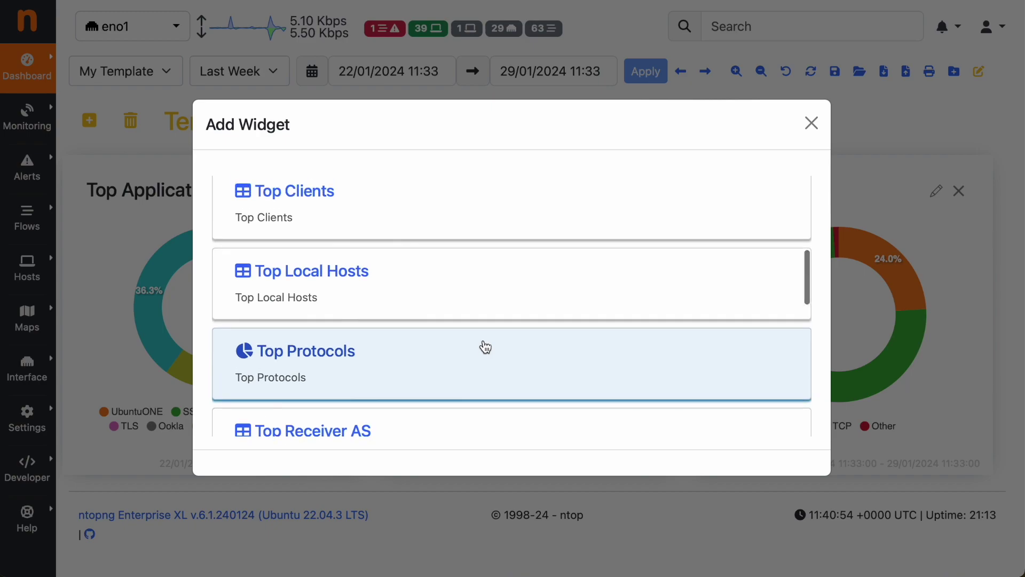
{"action": "scroll", "coordinate": [483, 339], "scroll_direction": "down", "scroll_amount": 1}
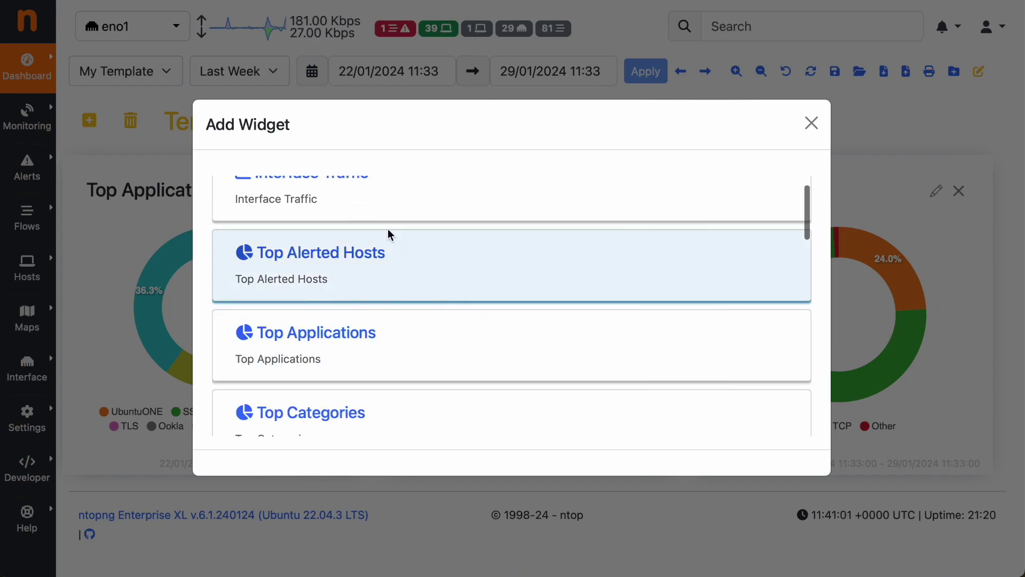
{"action": "left_click", "coordinate": [378, 211]}
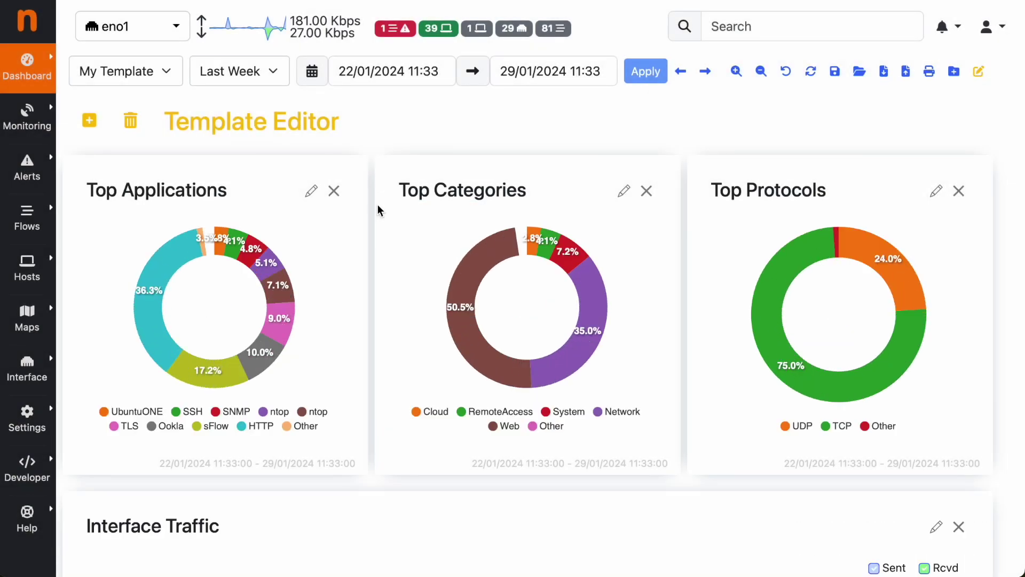
{"action": "scroll", "coordinate": [446, 254], "scroll_direction": "down", "scroll_amount": 5}
{"action": "scroll", "coordinate": [444, 253], "scroll_direction": "down", "scroll_amount": 2}
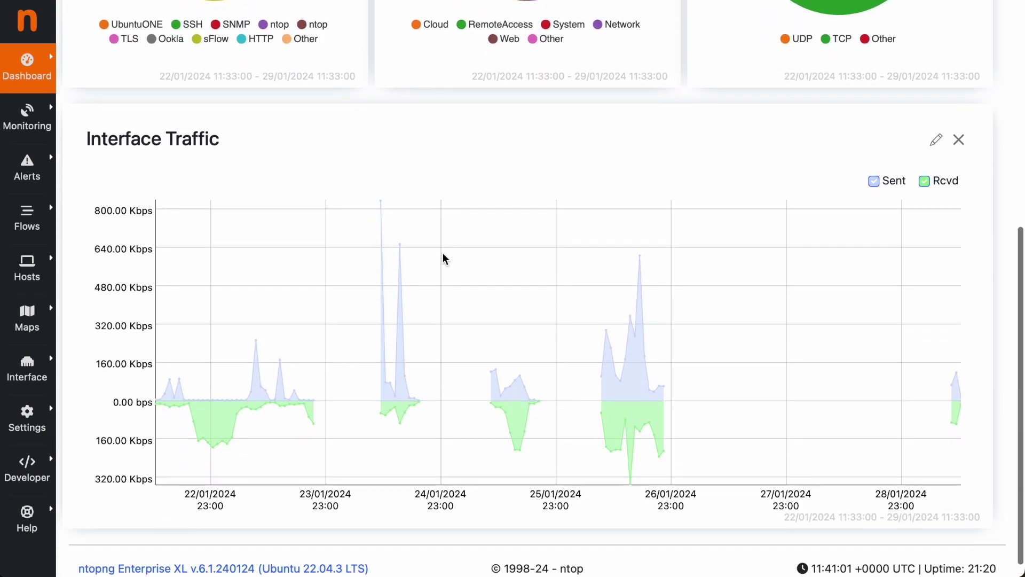
{"action": "scroll", "coordinate": [444, 256], "scroll_direction": "up", "scroll_amount": 7}
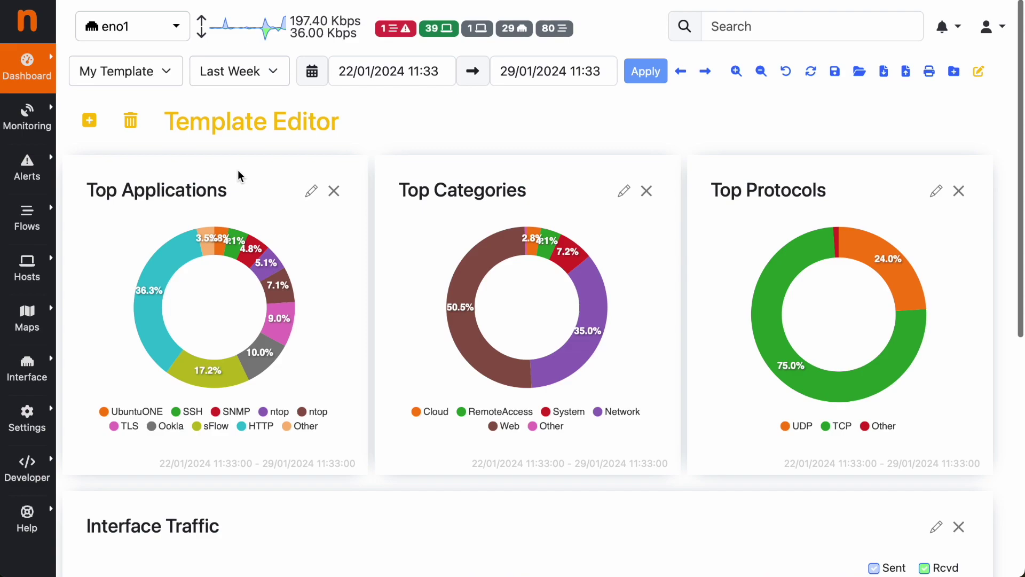
Move Top Applications to the middle, re-add Top Categories and drag it into the first slot.
{"action": "left_click_drag", "start_coordinate": [239, 176], "coordinate": [539, 177]}
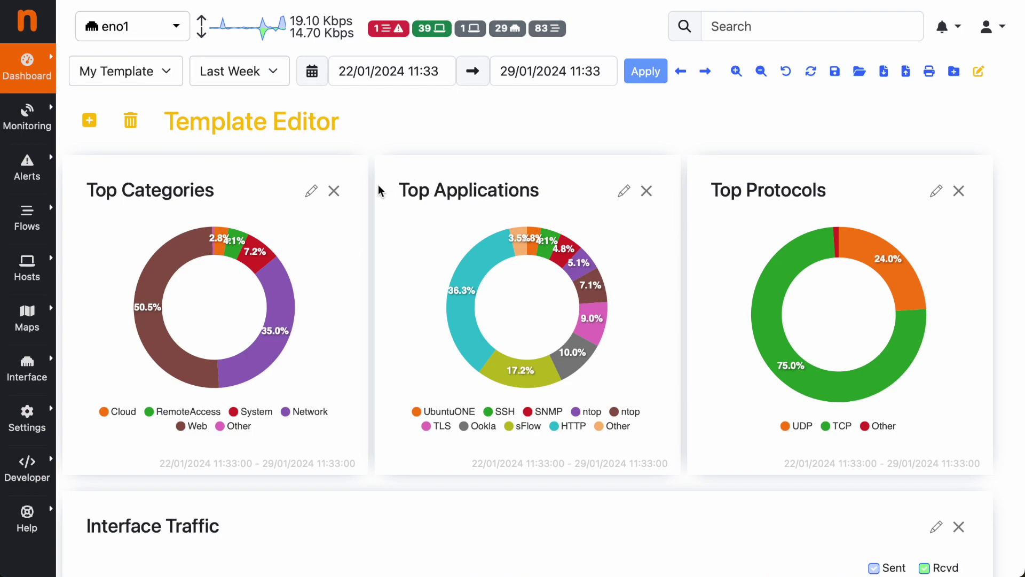
{"action": "left_click", "coordinate": [334, 198]}
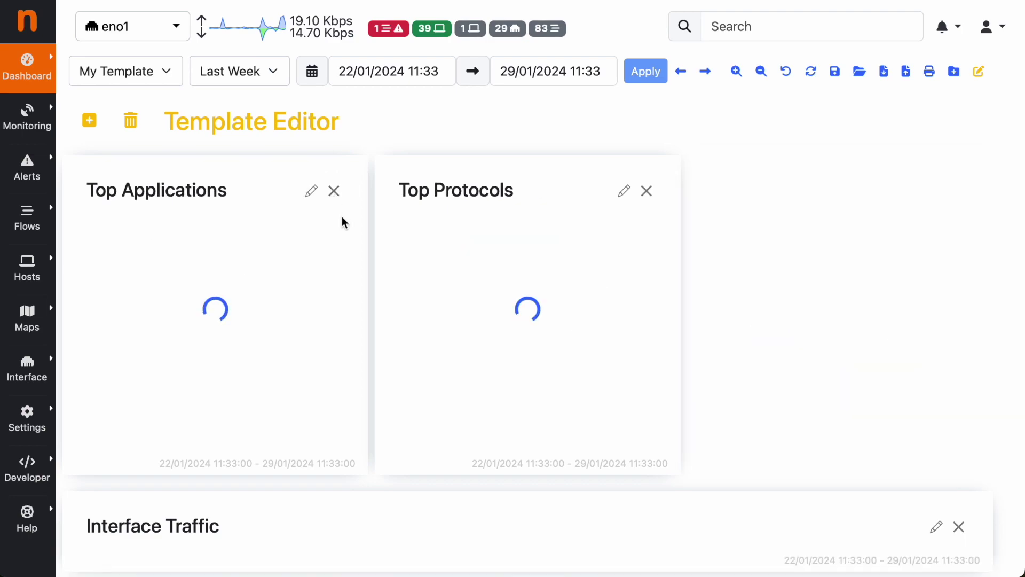
{"action": "left_click", "coordinate": [88, 124]}
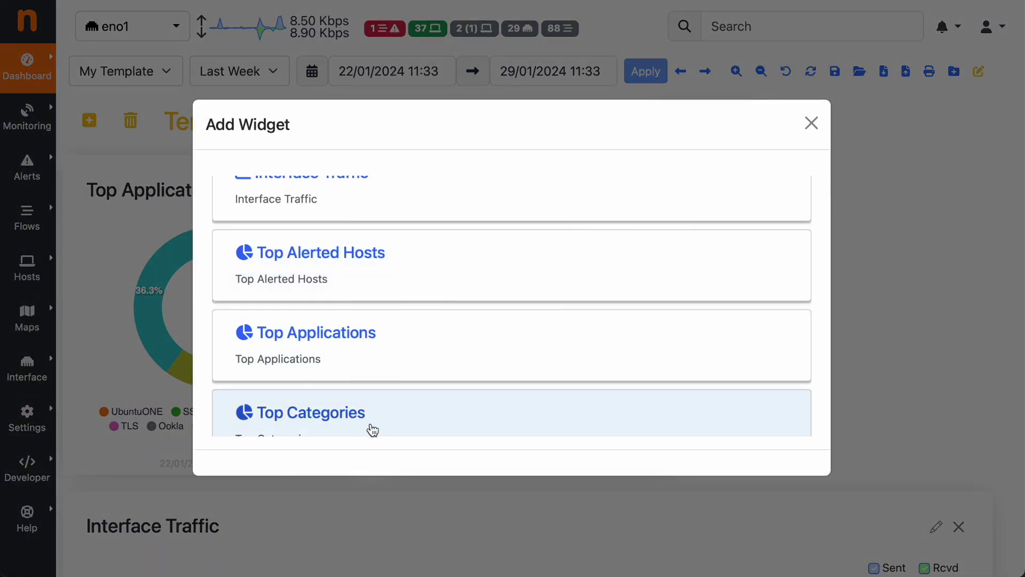
{"action": "left_click", "coordinate": [372, 430]}
{"action": "scroll", "coordinate": [446, 390], "scroll_direction": "down", "scroll_amount": 10}
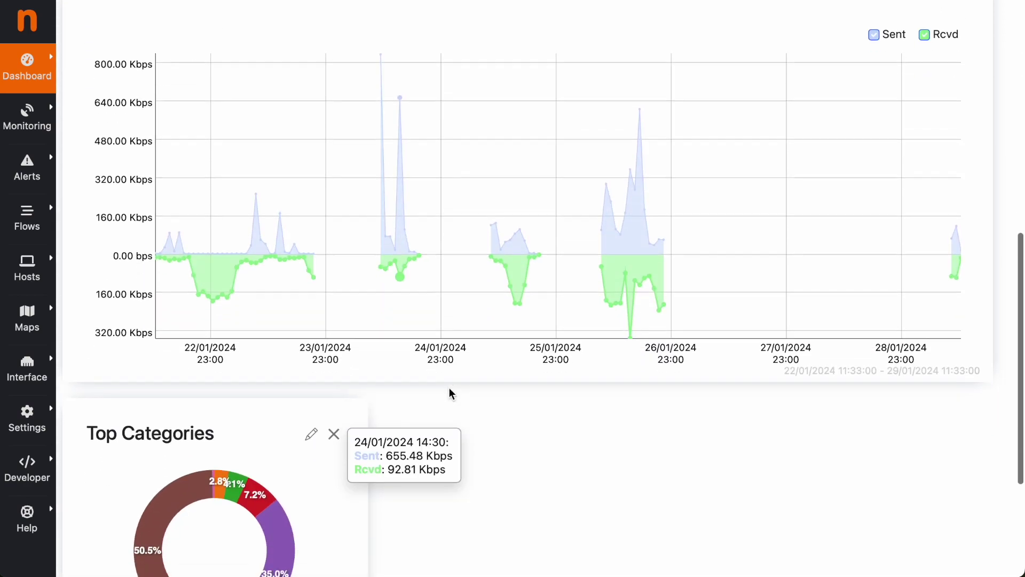
{"action": "scroll", "coordinate": [449, 393], "scroll_direction": "down", "scroll_amount": 3}
{"action": "scroll", "coordinate": [384, 431], "scroll_direction": "down", "scroll_amount": 4}
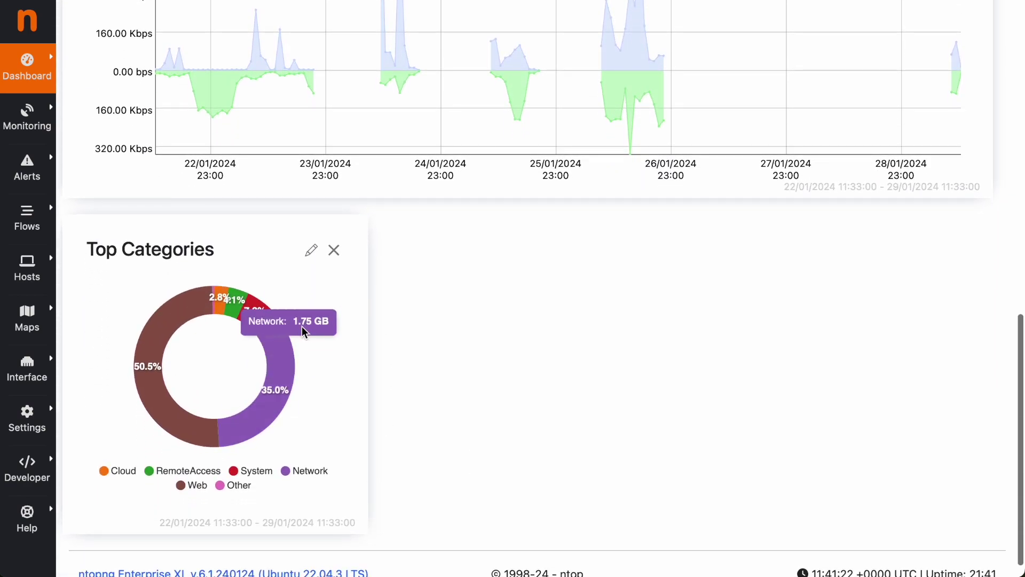
{"action": "left_click_drag", "start_coordinate": [325, 325], "coordinate": [354, 107]}
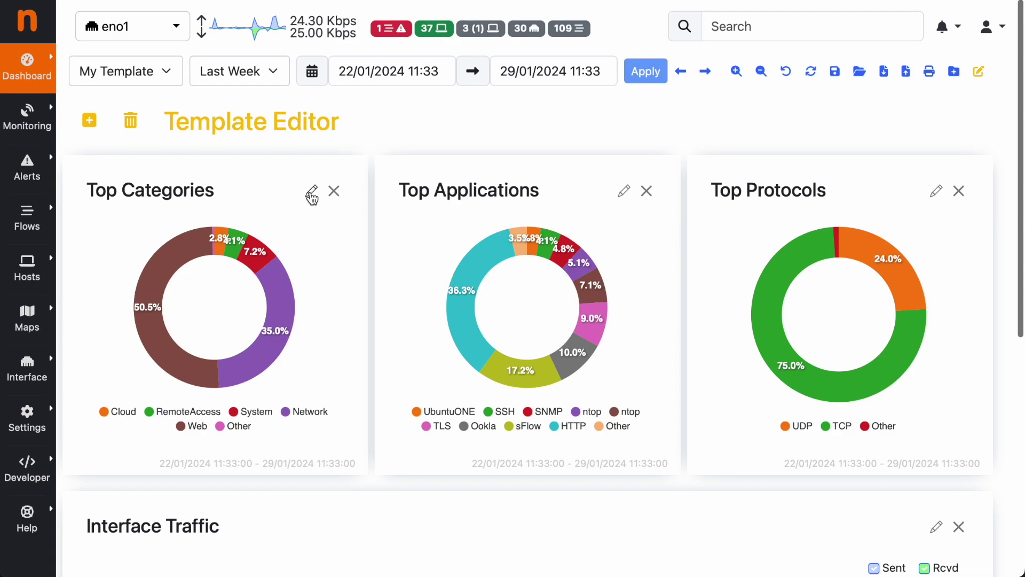
Rename the Top Categories widget to 'My Top Cat'.
{"action": "left_click", "coordinate": [311, 197]}
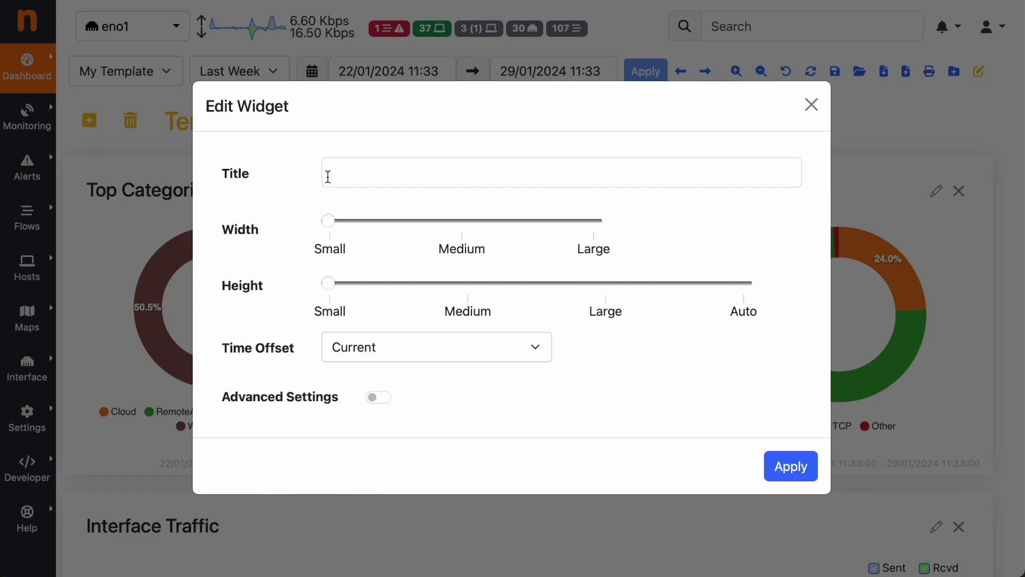
{"action": "left_click", "coordinate": [347, 172]}
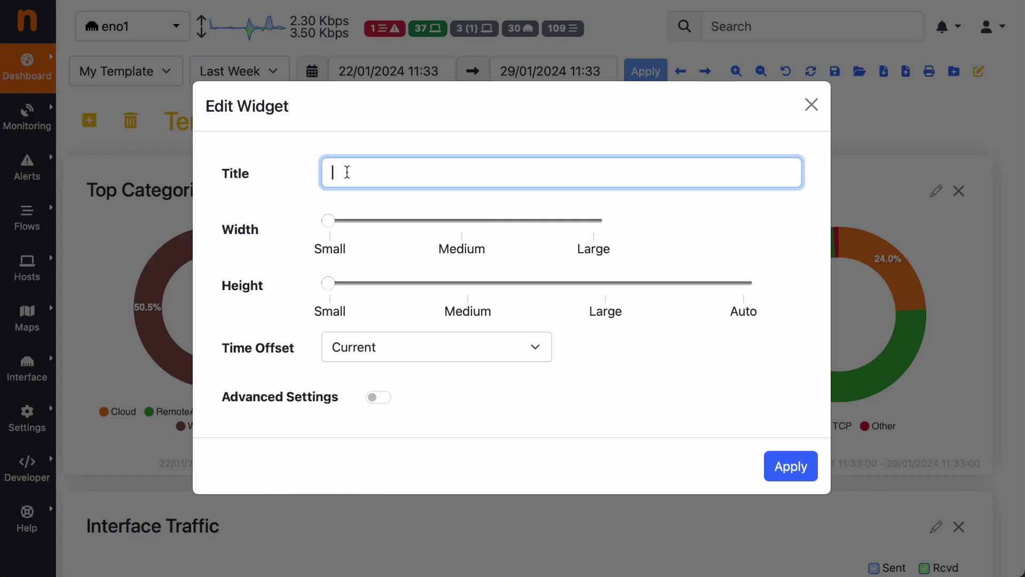
{"action": "type", "text": "My Top Cat"}
{"action": "left_click", "coordinate": [797, 469]}
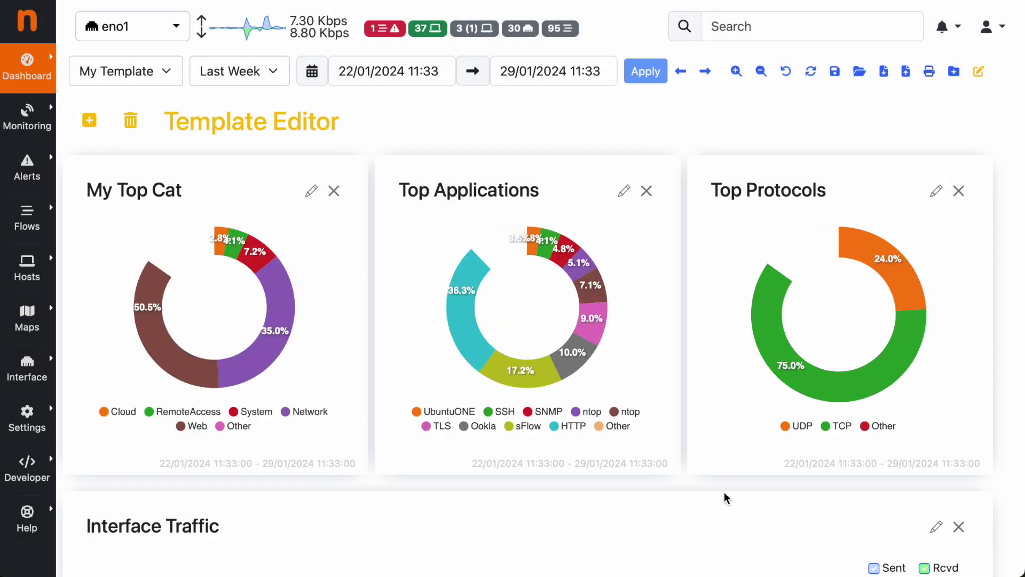
Widen My Top Cat to Medium width, then set it back to Small.
{"action": "left_click", "coordinate": [312, 193]}
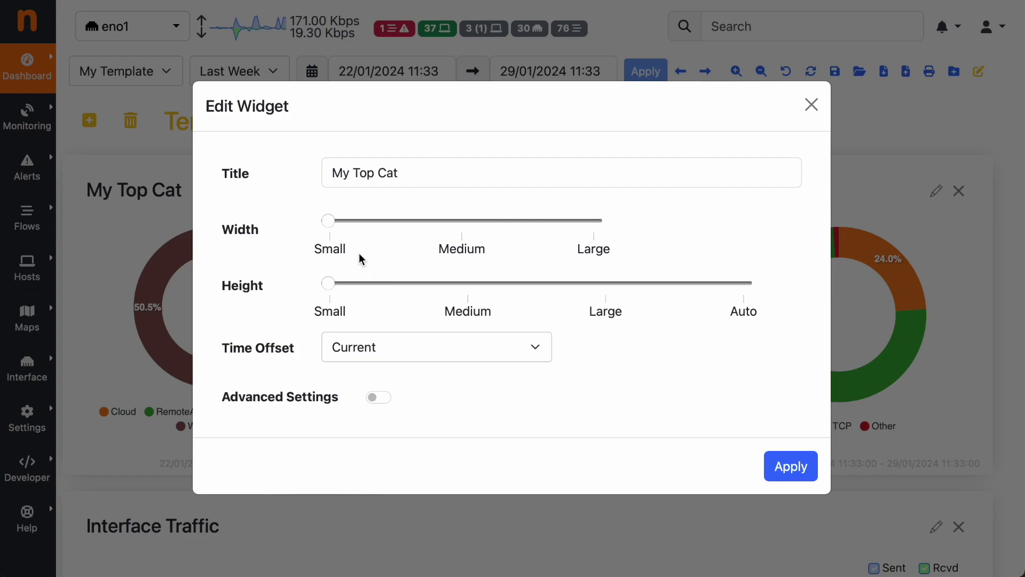
{"action": "left_click_drag", "start_coordinate": [329, 224], "coordinate": [468, 229]}
{"action": "left_click", "coordinate": [787, 467]}
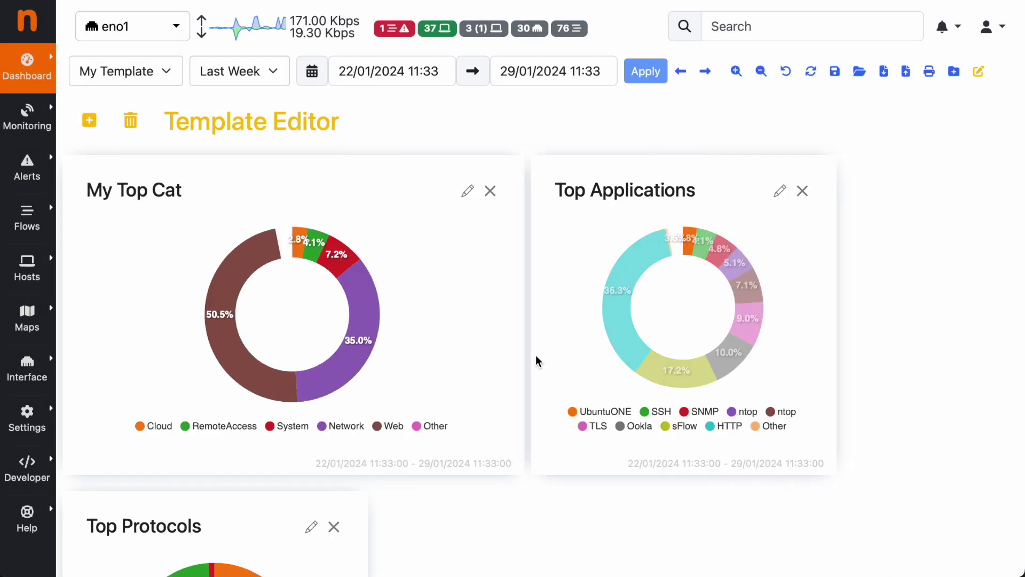
{"action": "left_click", "coordinate": [467, 191]}
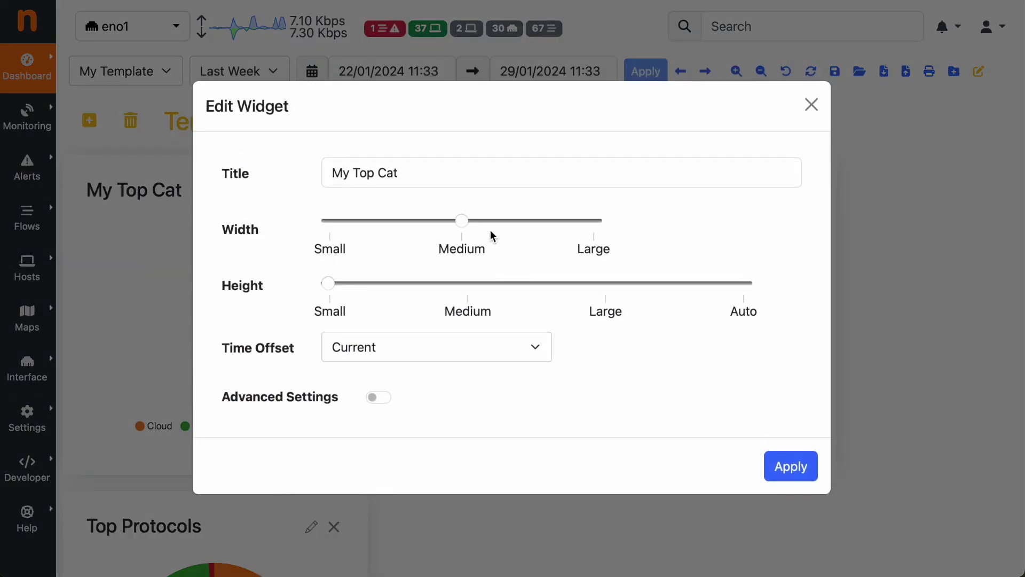
{"action": "left_click_drag", "start_coordinate": [457, 223], "coordinate": [298, 229]}
{"action": "left_click", "coordinate": [793, 473]}
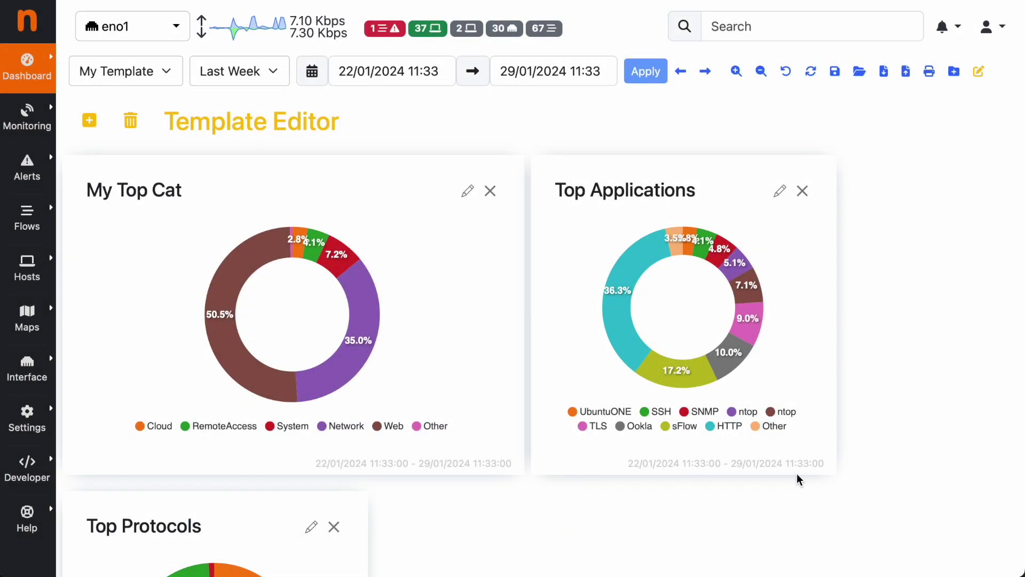
Set My Top Cat's time offset to -1 Day and apply it.
{"action": "left_click", "coordinate": [310, 195]}
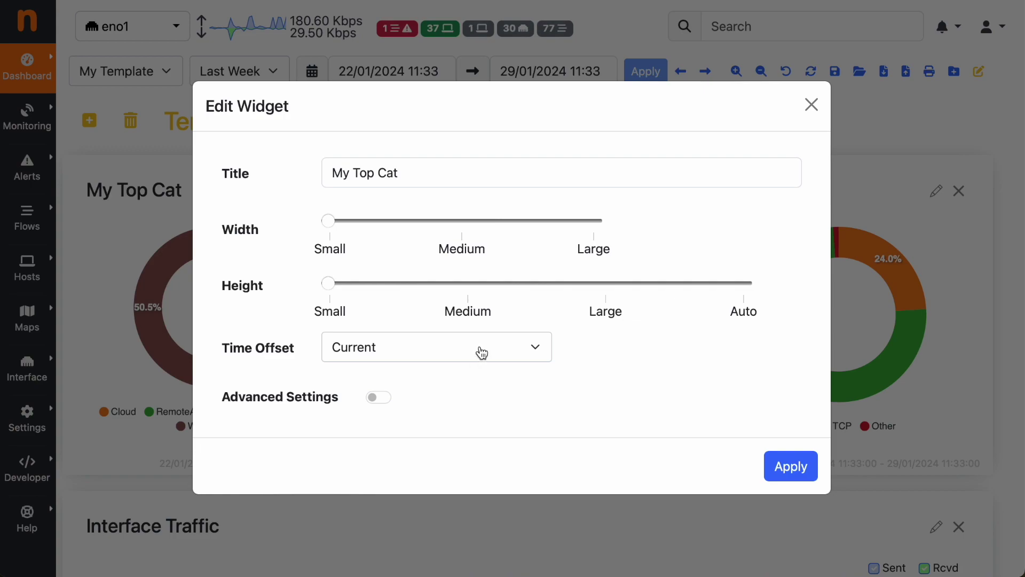
{"action": "left_click", "coordinate": [491, 354]}
{"action": "left_click", "coordinate": [493, 354]}
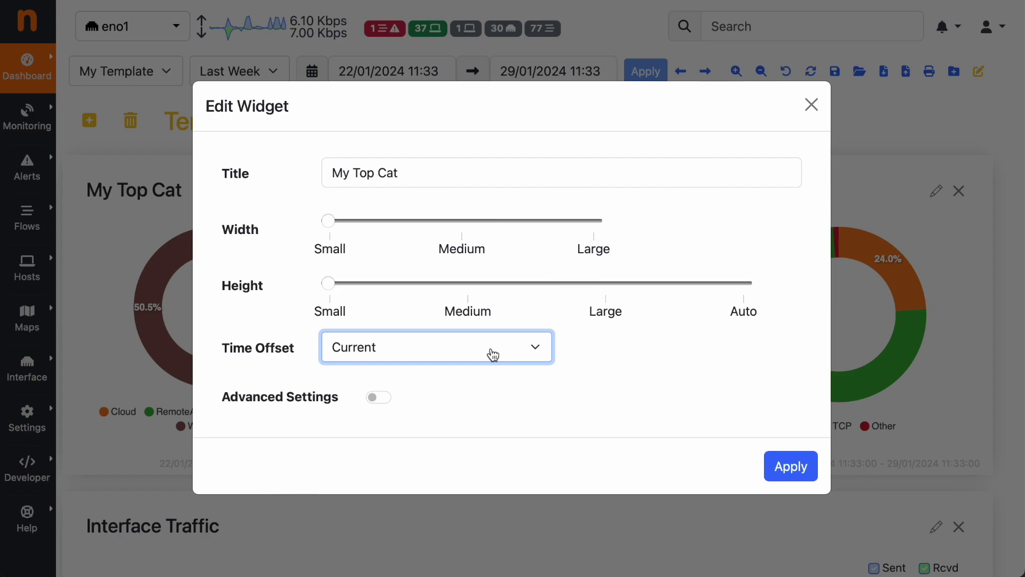
{"action": "left_click", "coordinate": [493, 355]}
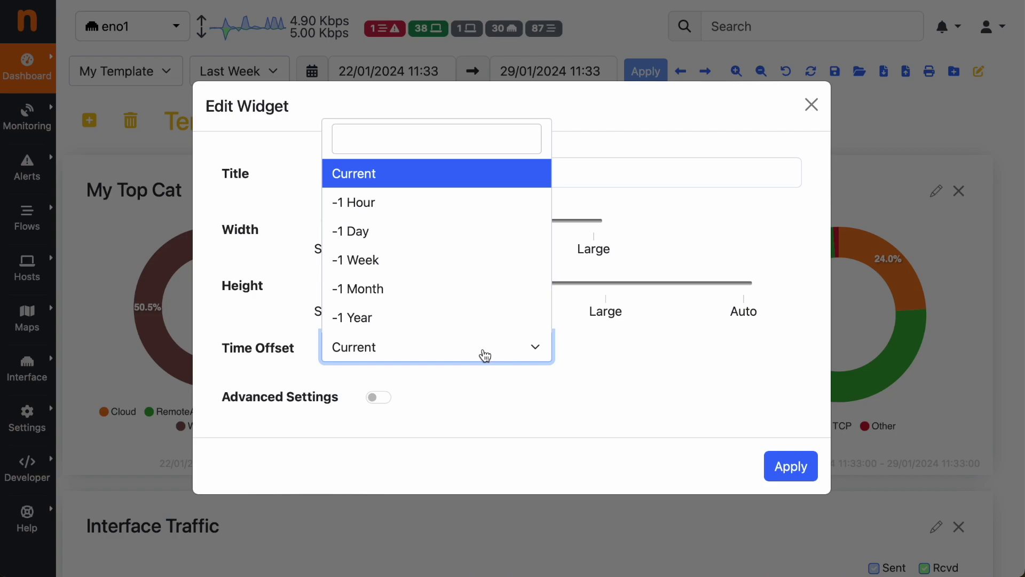
{"action": "left_click", "coordinate": [364, 235]}
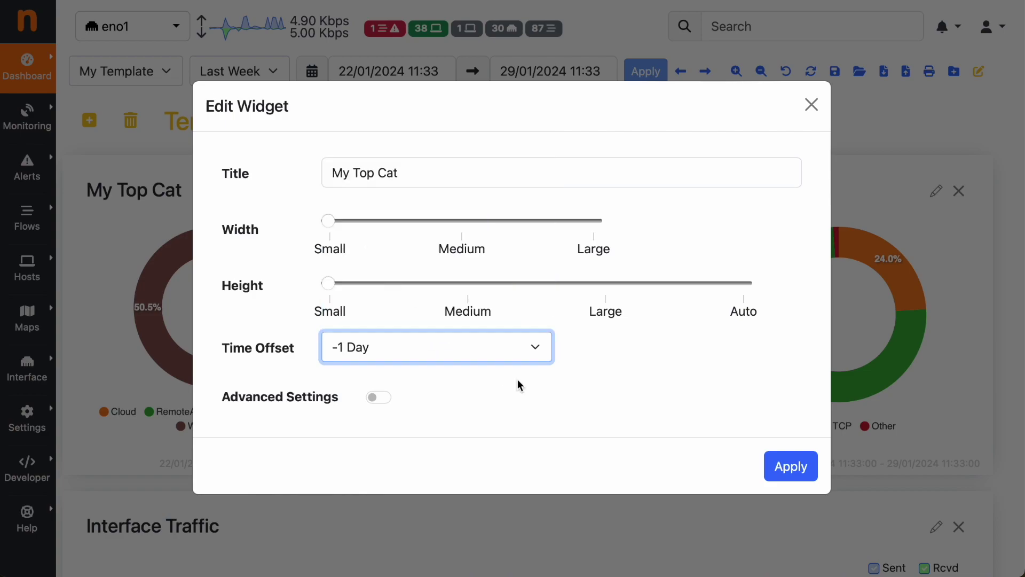
{"action": "left_click", "coordinate": [801, 468]}
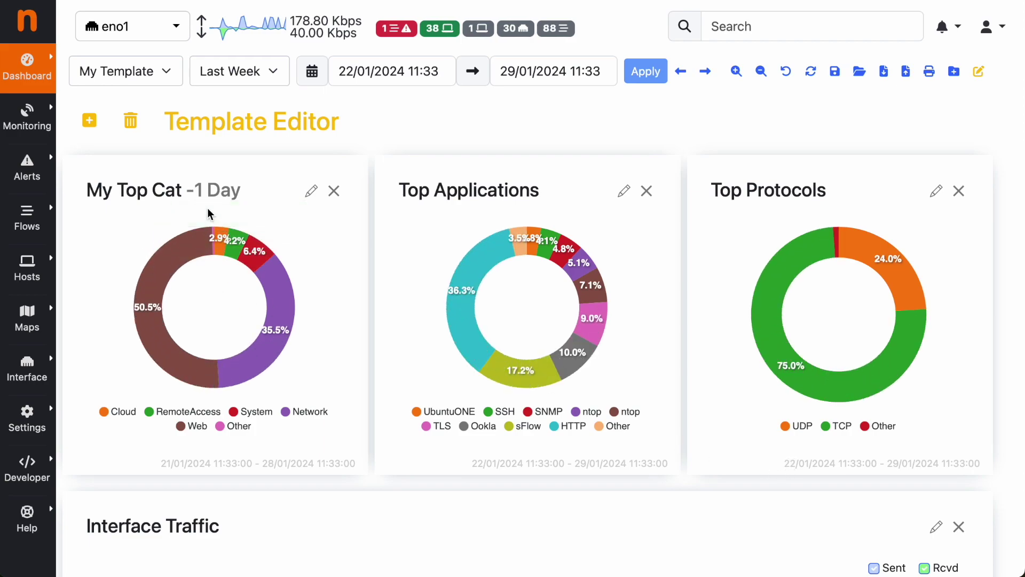
{"action": "left_click_drag", "start_coordinate": [188, 196], "coordinate": [222, 193]}
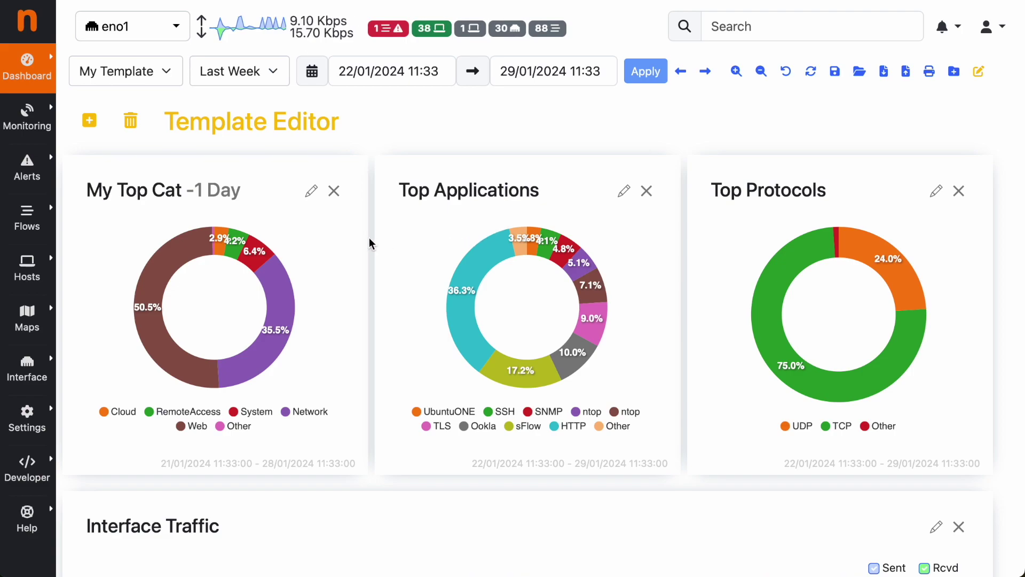
Enable Advanced Settings for My Top Cat and examine the url and url_params in its JSON.
{"action": "left_click", "coordinate": [310, 196]}
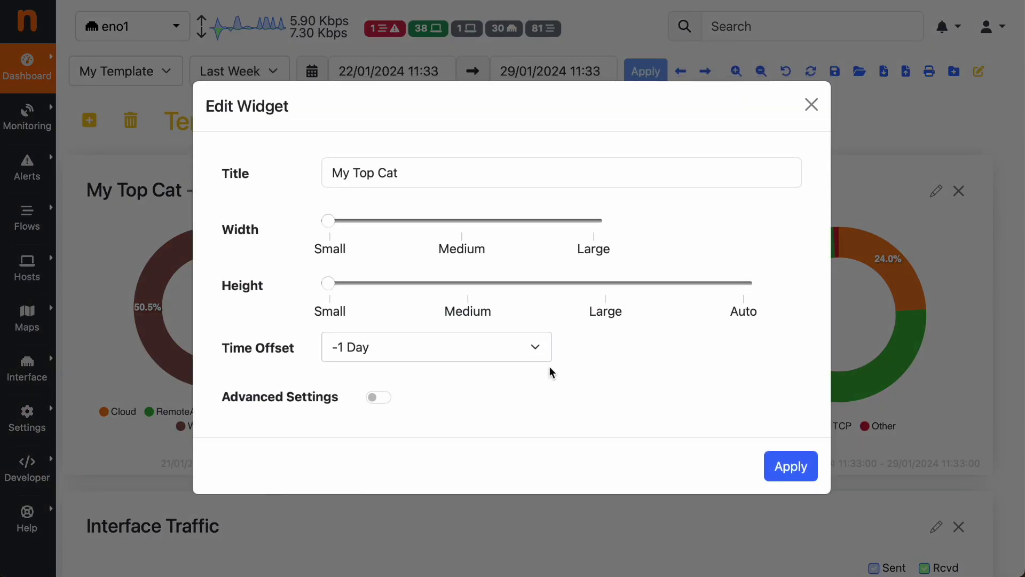
{"action": "left_click", "coordinate": [377, 397]}
{"action": "scroll", "coordinate": [422, 404], "scroll_direction": "down", "scroll_amount": 2}
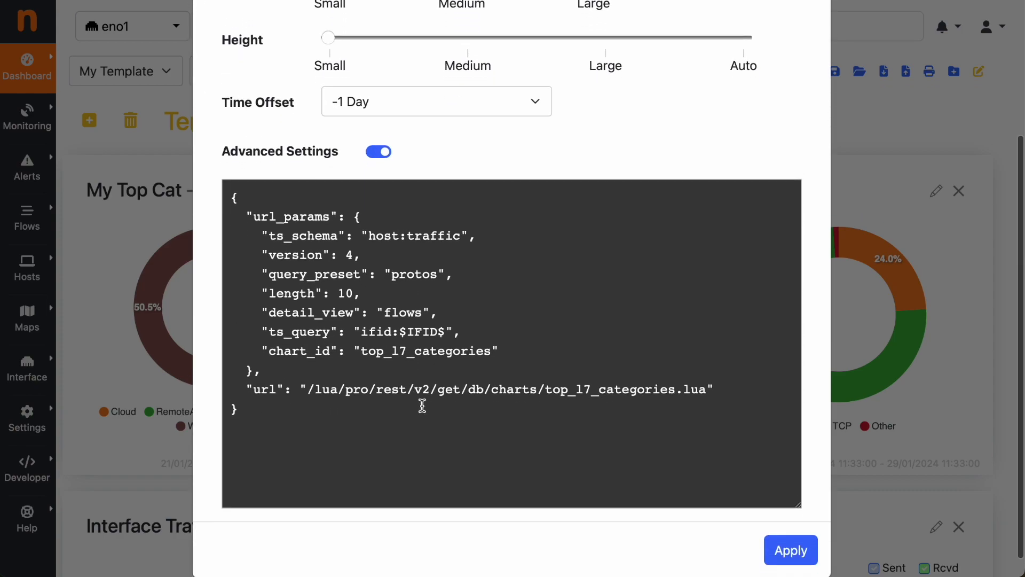
{"action": "scroll", "coordinate": [422, 406], "scroll_direction": "down", "scroll_amount": 2}
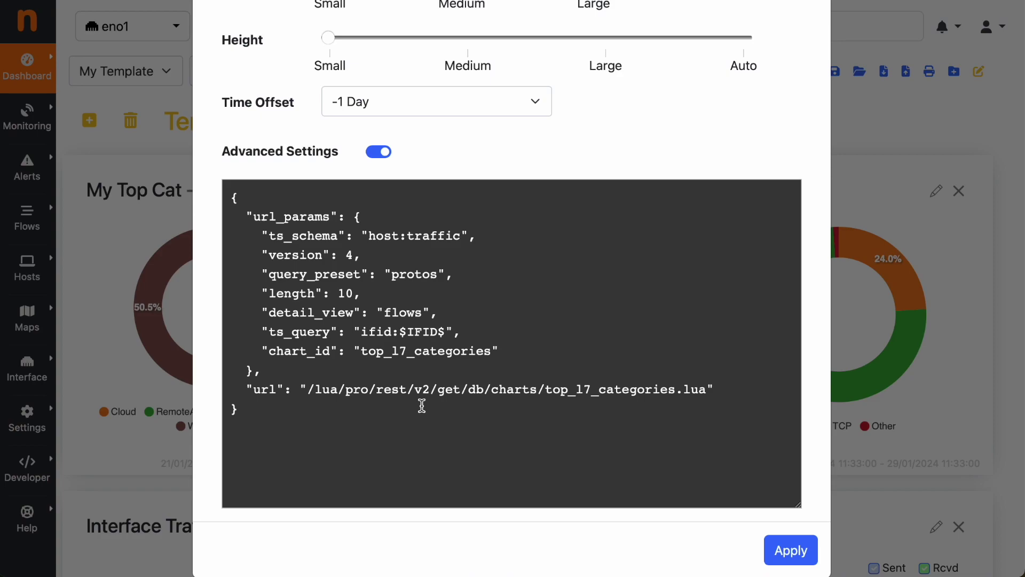
{"action": "left_click", "coordinate": [284, 411]}
{"action": "left_click_drag", "start_coordinate": [245, 389], "coordinate": [737, 384]}
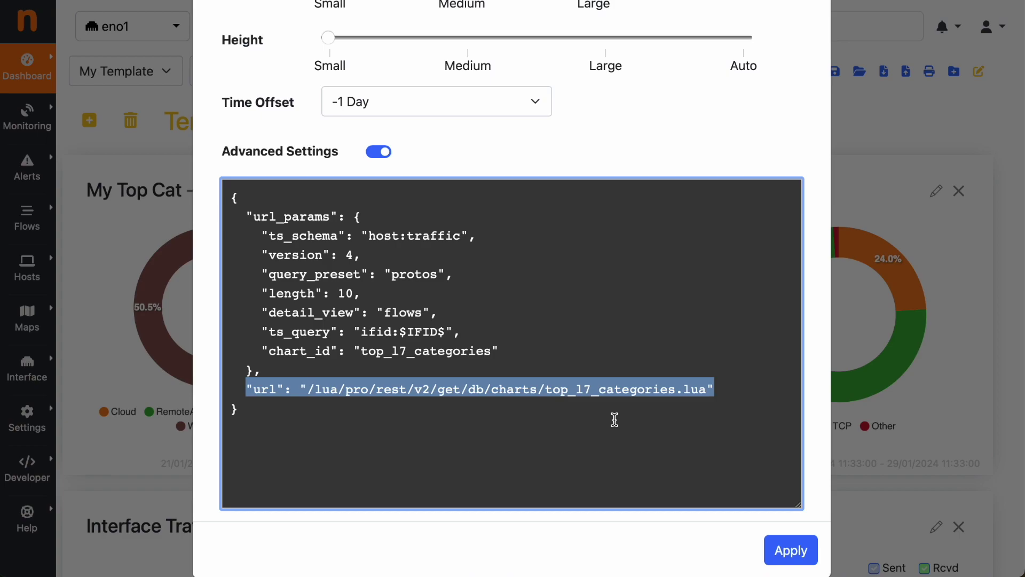
{"action": "left_click", "coordinate": [301, 235]}
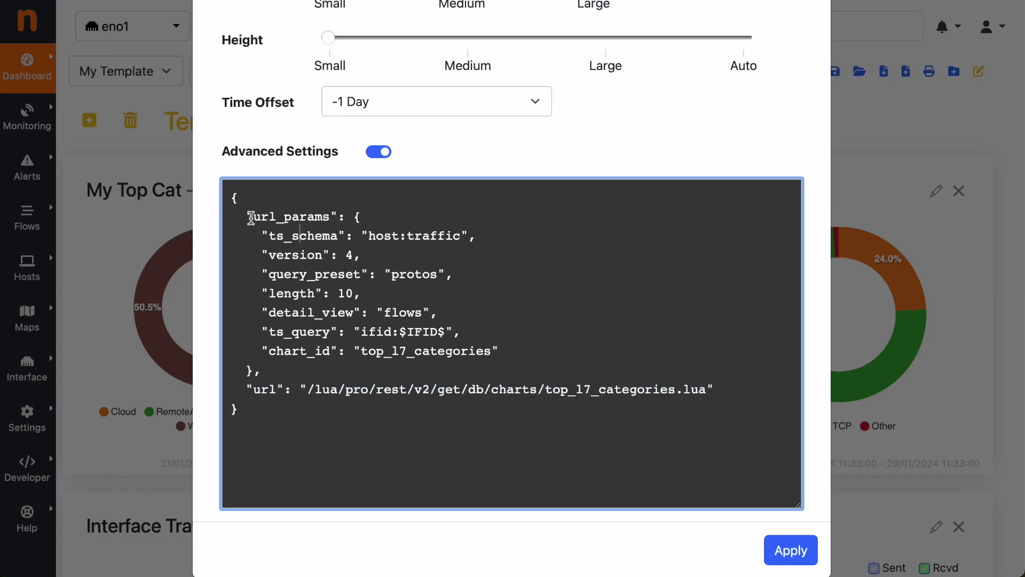
{"action": "left_click_drag", "start_coordinate": [250, 217], "coordinate": [311, 370]}
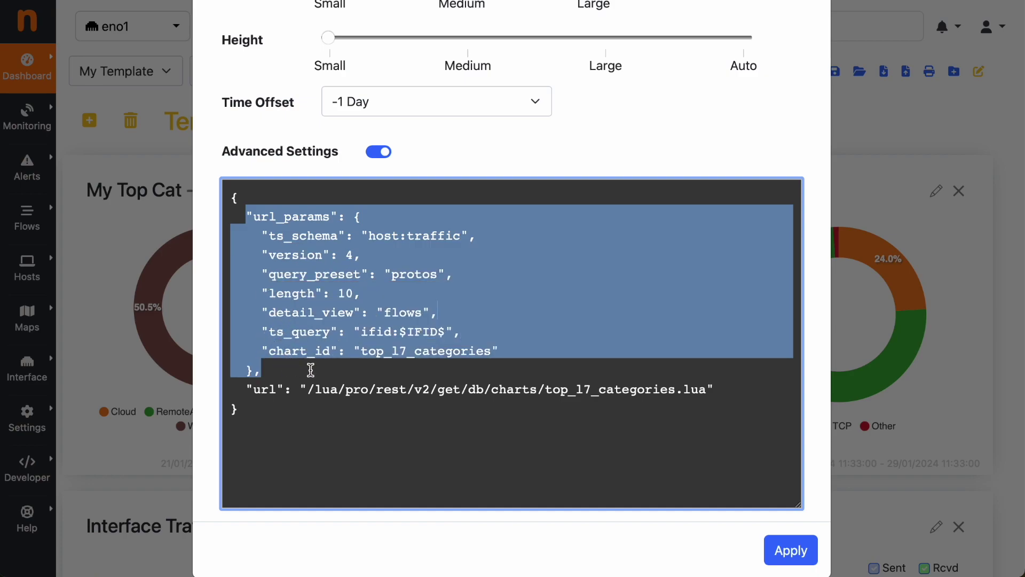
{"action": "left_click", "coordinate": [312, 369]}
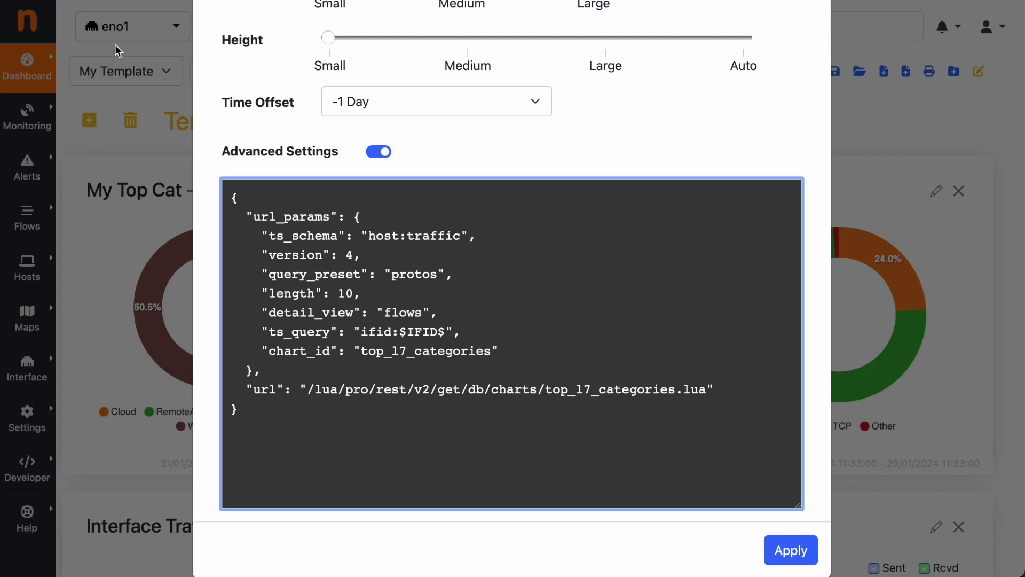
Replace $IFID$ with 3 in the ts_query value and close the widget editor.
{"action": "left_click", "coordinate": [404, 333]}
{"action": "left_click_drag", "start_coordinate": [404, 334], "coordinate": [447, 332]}
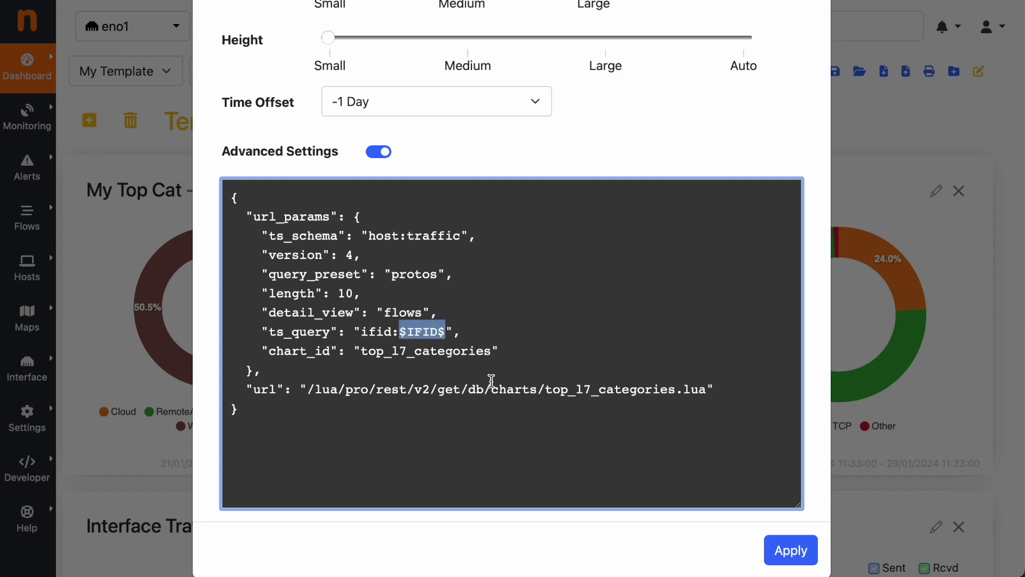
{"action": "type", "text": "3"}
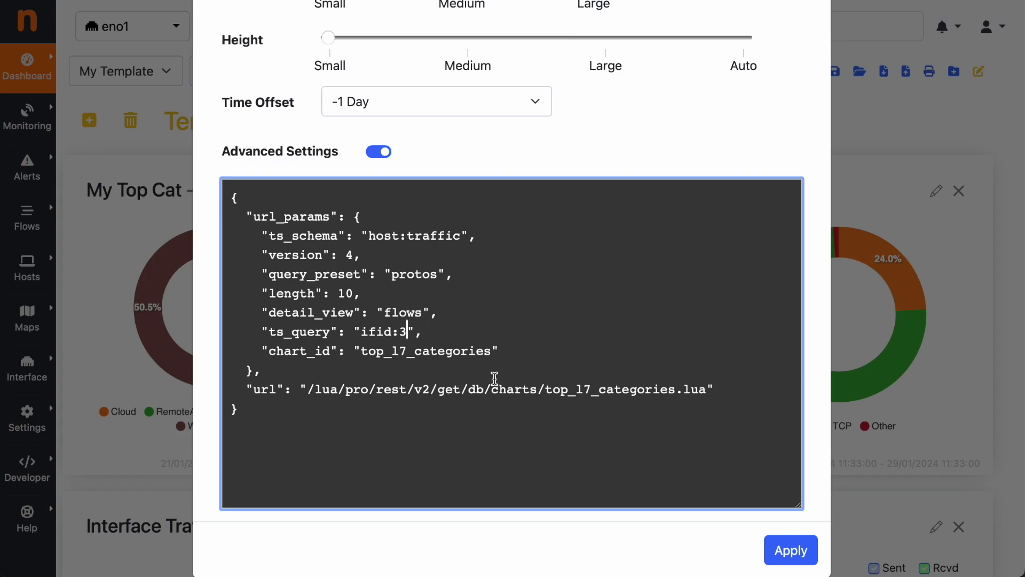
{"action": "scroll", "coordinate": [494, 378], "scroll_direction": "up", "scroll_amount": 4}
{"action": "left_click", "coordinate": [812, 44]}
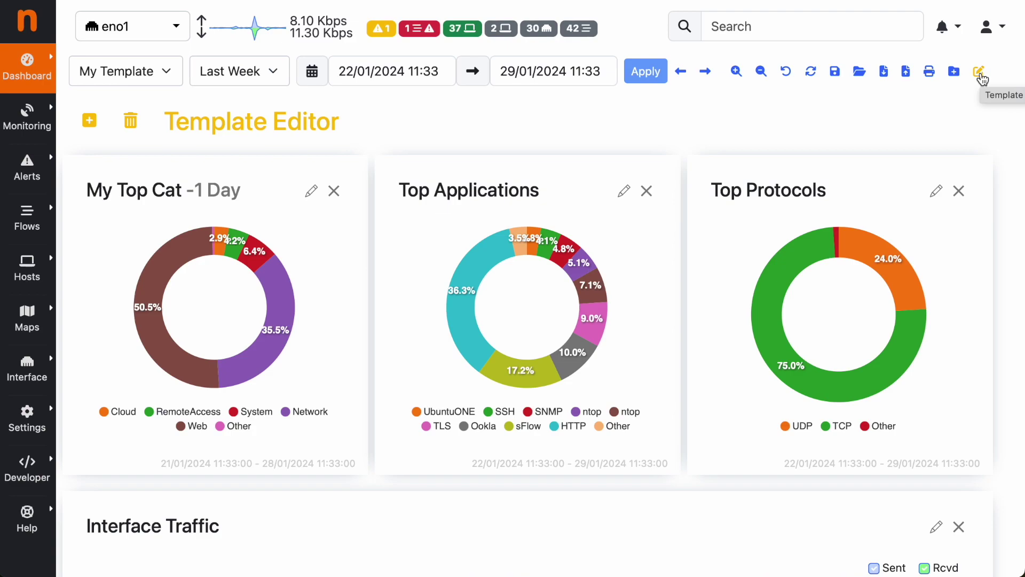
Exit template editing and go to the Dashboard's Traffic Report page.
{"action": "left_click", "coordinate": [980, 75]}
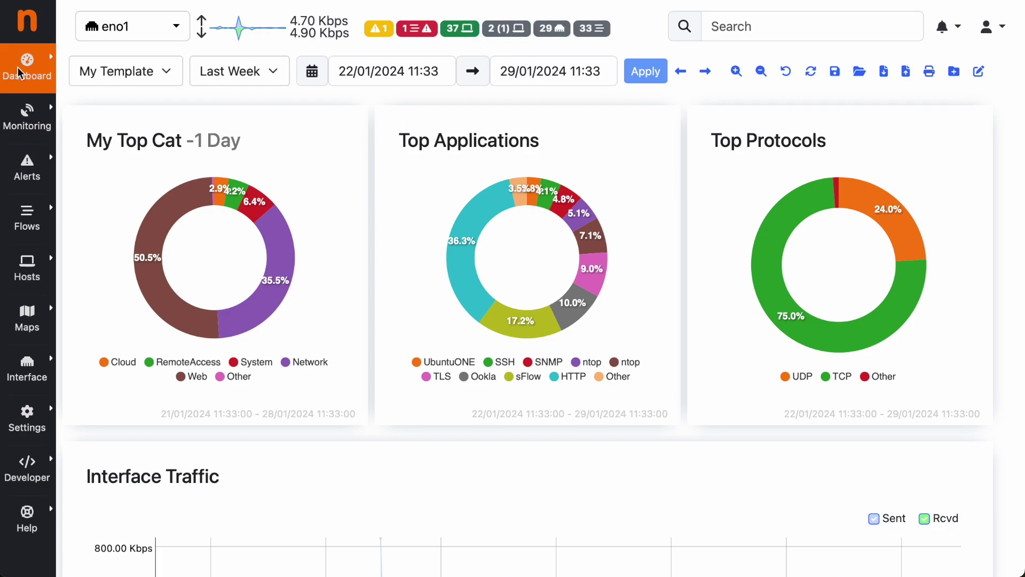
{"action": "mouse_move", "coordinate": [29, 68]}
{"action": "left_click", "coordinate": [93, 59]}
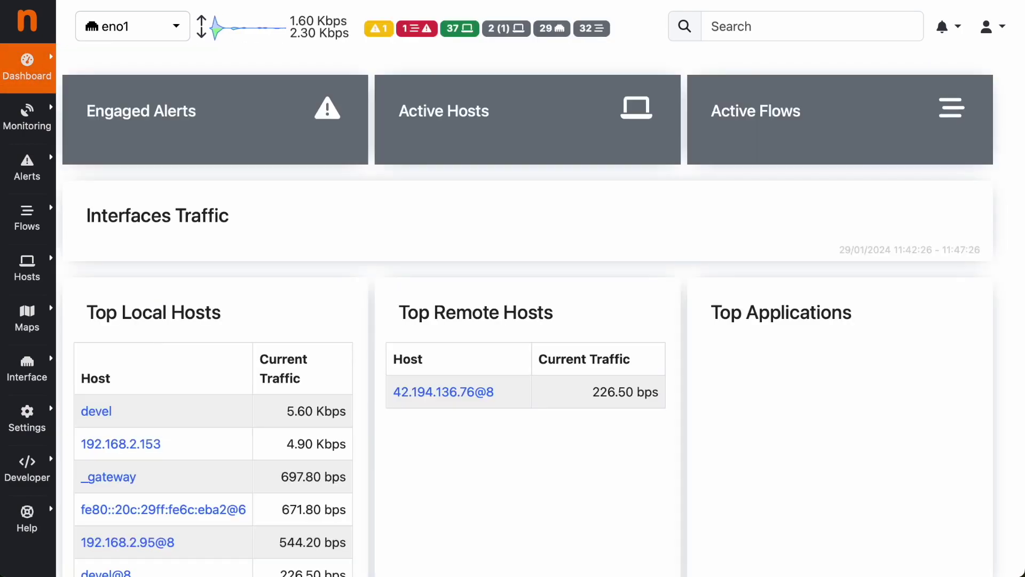
{"action": "mouse_move", "coordinate": [15, 74]}
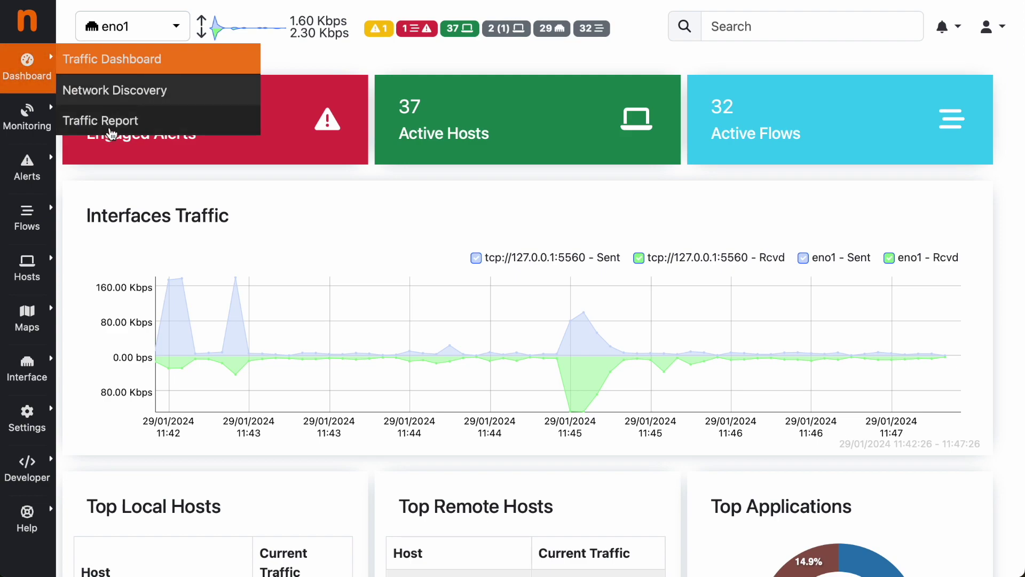
{"action": "left_click", "coordinate": [92, 120]}
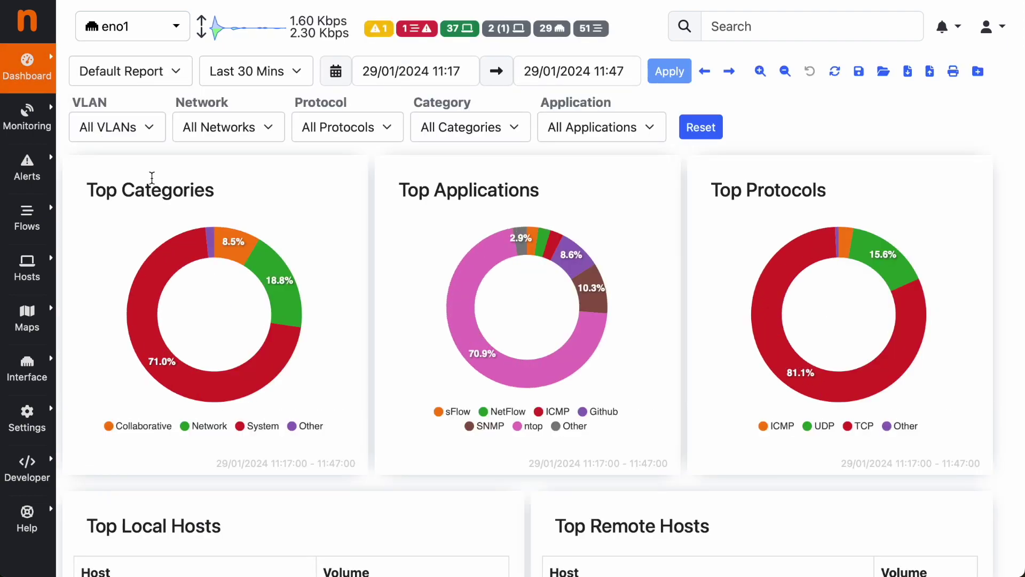
Run the Traffic Report with My Template over the Last Week time range.
{"action": "left_click", "coordinate": [177, 75]}
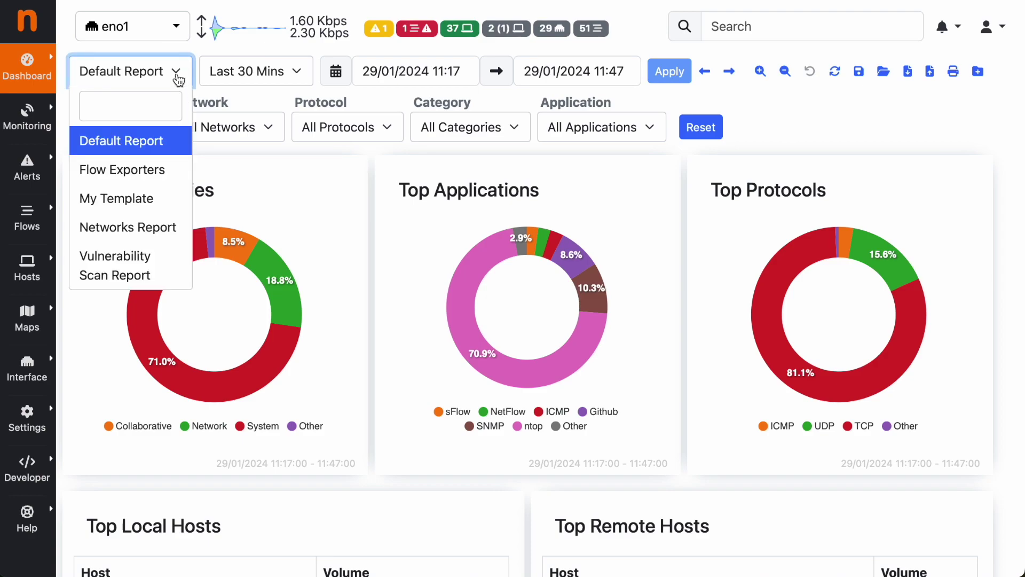
{"action": "left_click", "coordinate": [143, 200]}
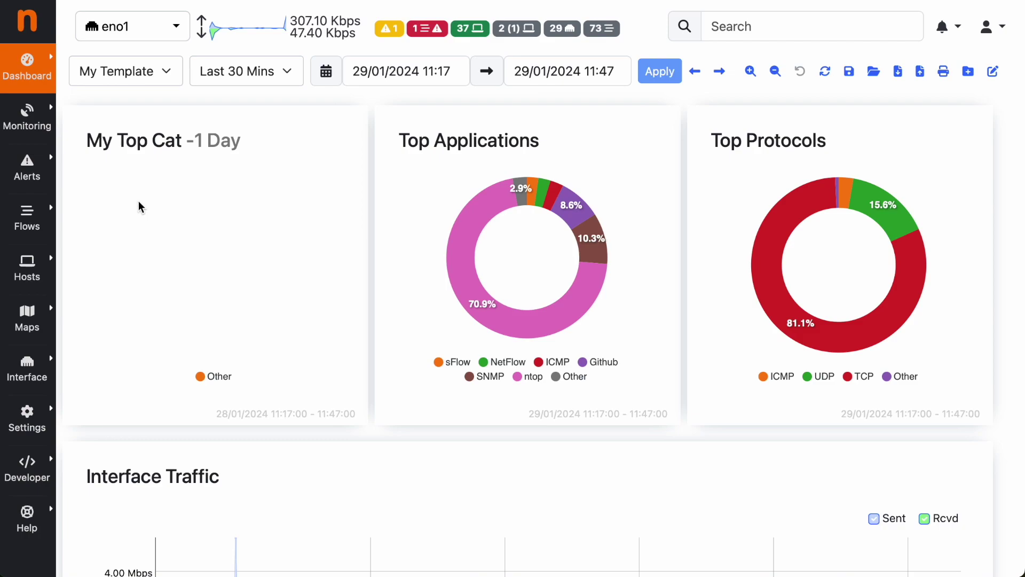
{"action": "left_click", "coordinate": [257, 74]}
{"action": "scroll", "coordinate": [266, 276], "scroll_direction": "down", "scroll_amount": 2}
{"action": "left_click", "coordinate": [250, 220]}
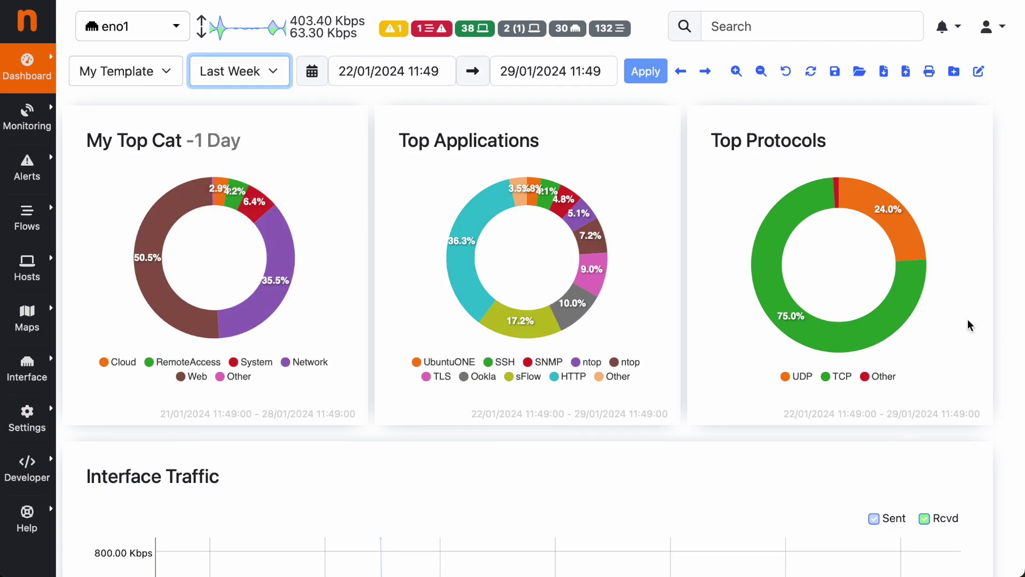
{"action": "left_click", "coordinate": [981, 74]}
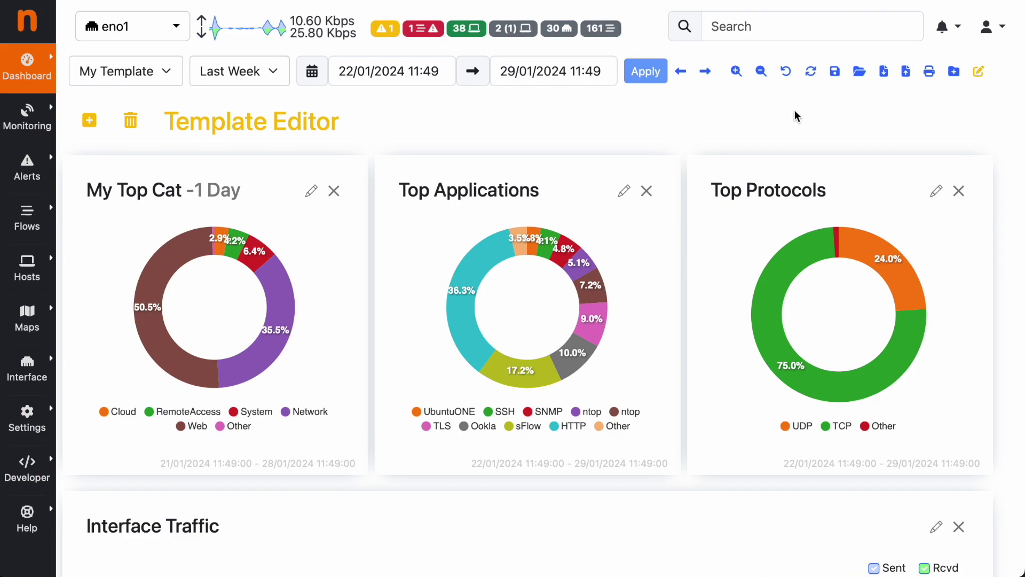
{"action": "left_click", "coordinate": [984, 80]}
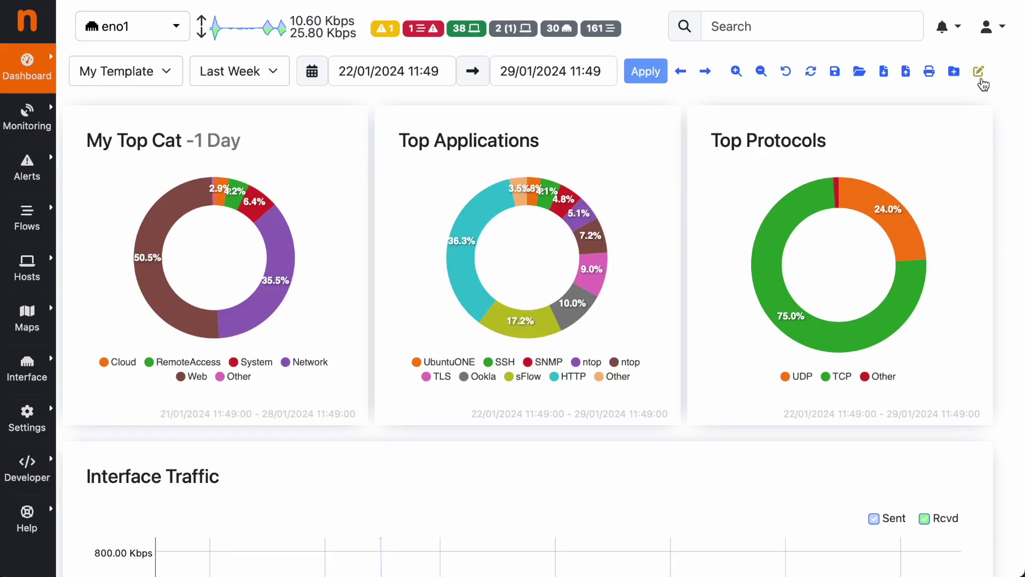